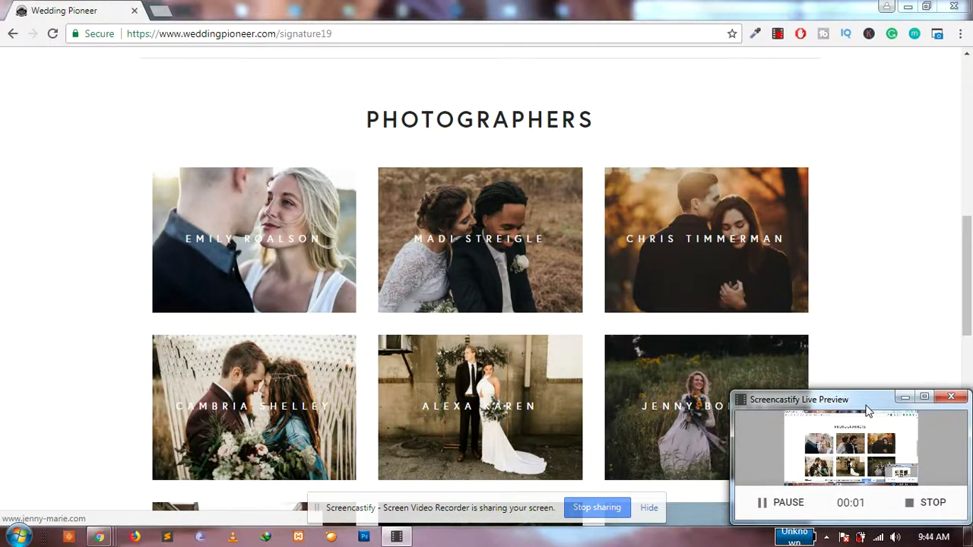
- Scroll to the Photographers section, edit Page Content, and open its code block's HTML/CSS editor
{"action": "left_click", "coordinate": [905, 397]}
{"action": "left_click", "coordinate": [649, 514]}
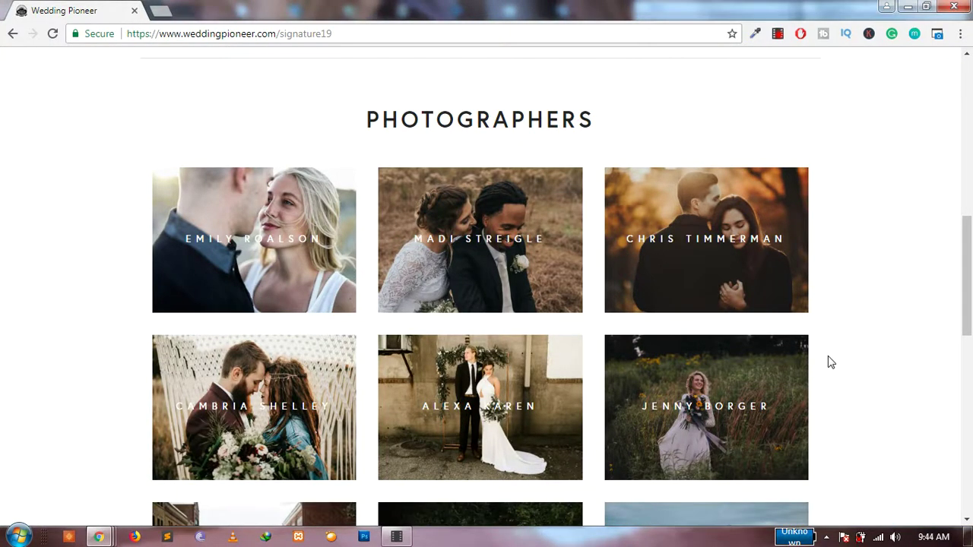
{"action": "mouse_move", "coordinate": [967, 275]}
{"action": "left_mouse_down"}
{"action": "mouse_move", "coordinate": [968, 342]}
{"action": "mouse_move", "coordinate": [970, 261]}
{"action": "mouse_move", "coordinate": [970, 292]}
{"action": "left_mouse_up"}
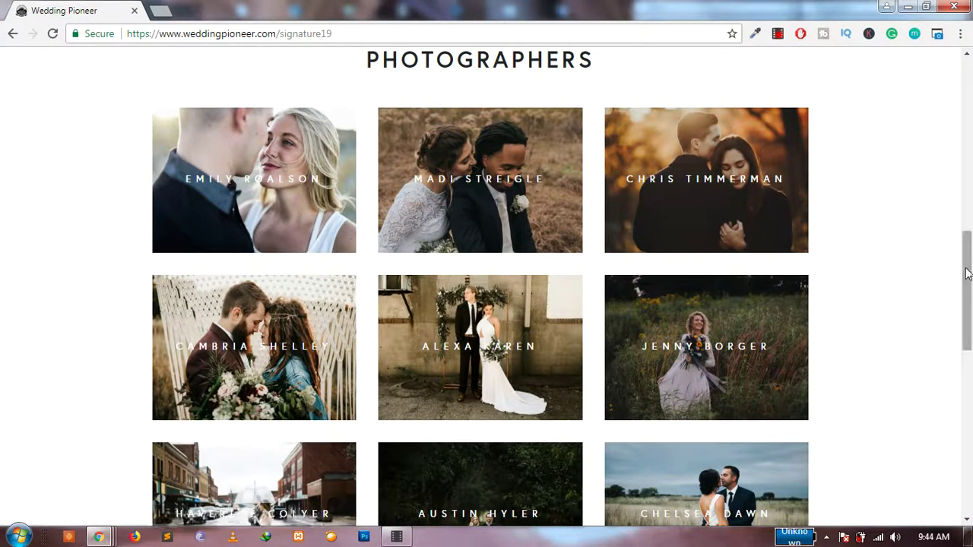
{"action": "left_click_drag", "start_coordinate": [967, 273], "coordinate": [967, 366]}
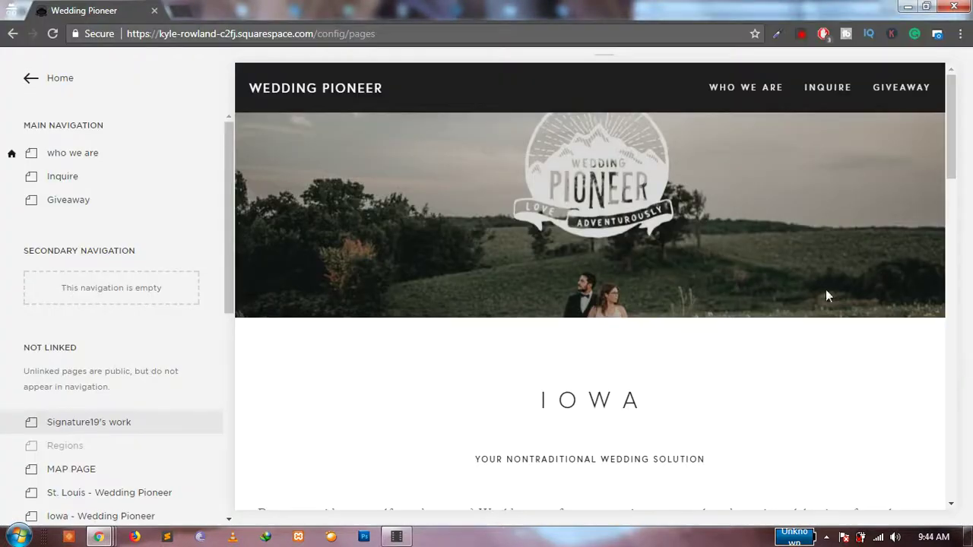
{"action": "left_click_drag", "start_coordinate": [948, 146], "coordinate": [955, 242]}
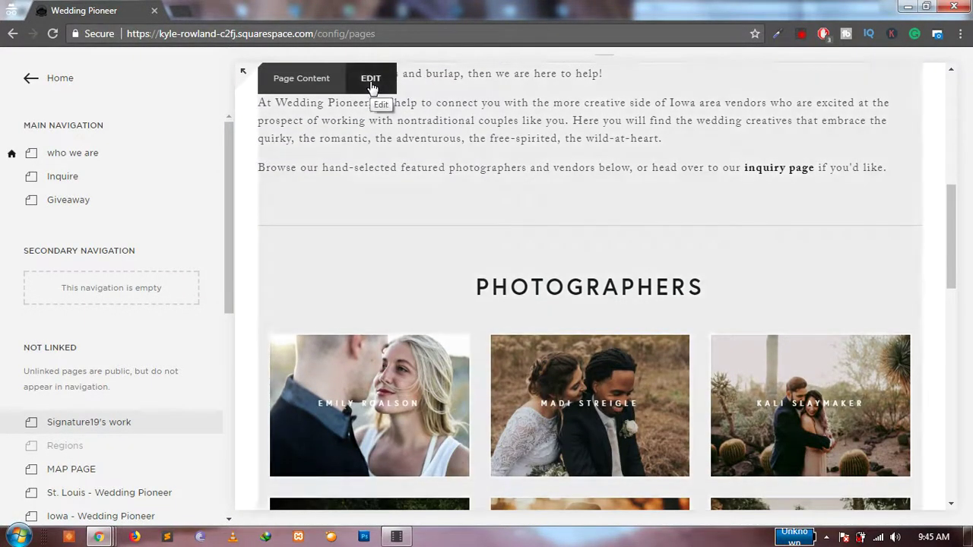
{"action": "left_click", "coordinate": [371, 79]}
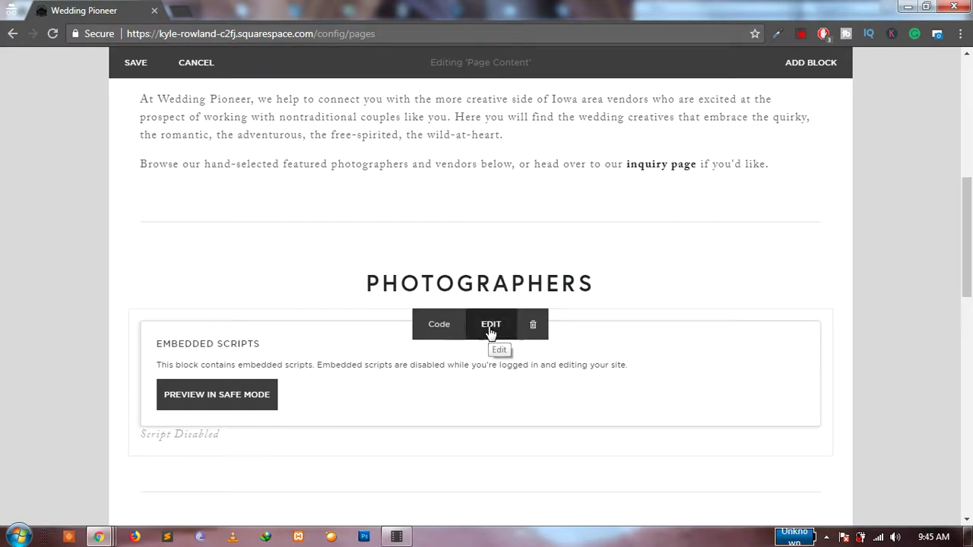
{"action": "left_click", "coordinate": [491, 325]}
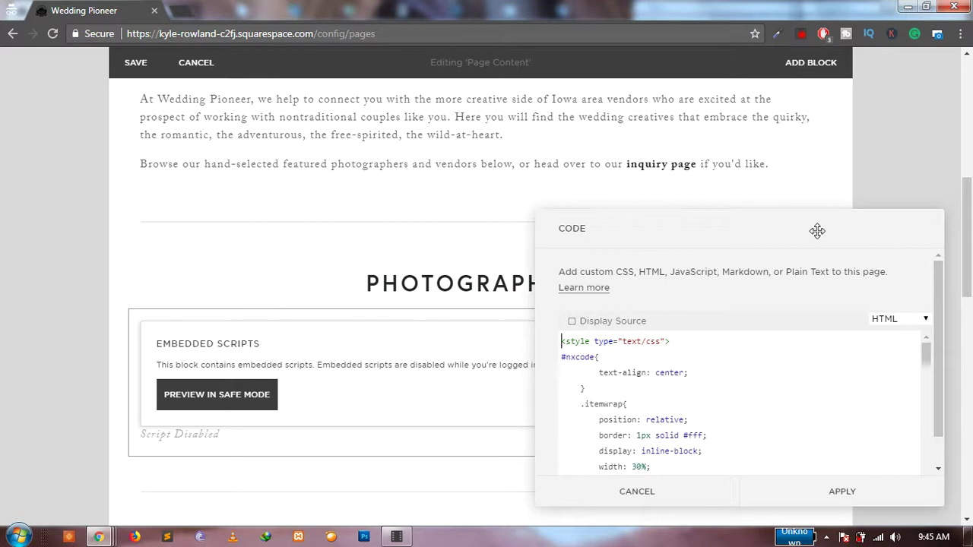
- Change the code block's font-size value from 1vw to 2vw
{"action": "left_click_drag", "start_coordinate": [816, 230], "coordinate": [583, 119]}
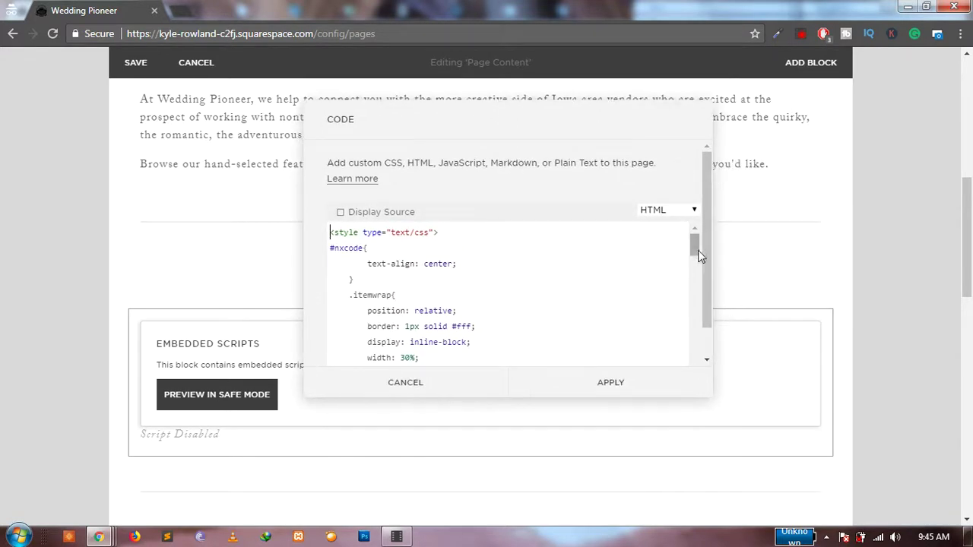
{"action": "left_click_drag", "start_coordinate": [695, 249], "coordinate": [696, 342]}
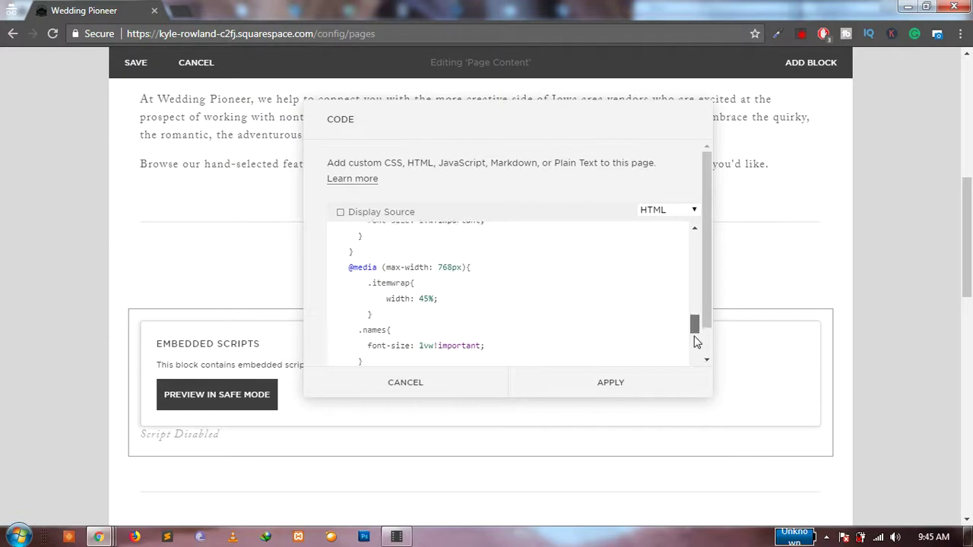
{"action": "key", "text": "BackSpace"}
{"action": "type", "text": "2"}
{"action": "mouse_move", "coordinate": [694, 329]}
{"action": "left_mouse_down"}
{"action": "mouse_move", "coordinate": [693, 317]}
{"action": "mouse_move", "coordinate": [696, 342]}
{"action": "left_mouse_up"}
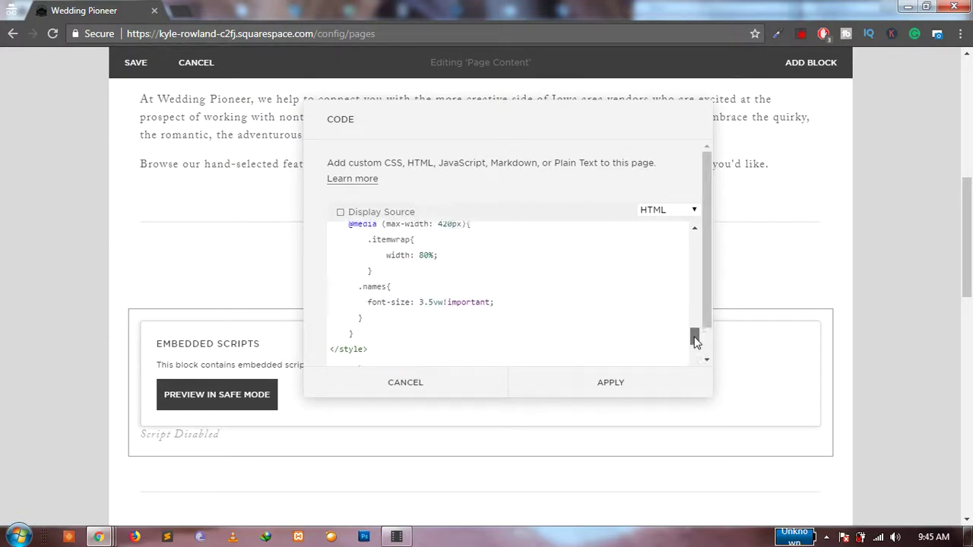
- Copy the Alexa Karen entry and place the cursor after 'var nxr = ['
{"action": "scroll", "coordinate": [696, 342], "scroll_direction": "down", "scroll_amount": 5}
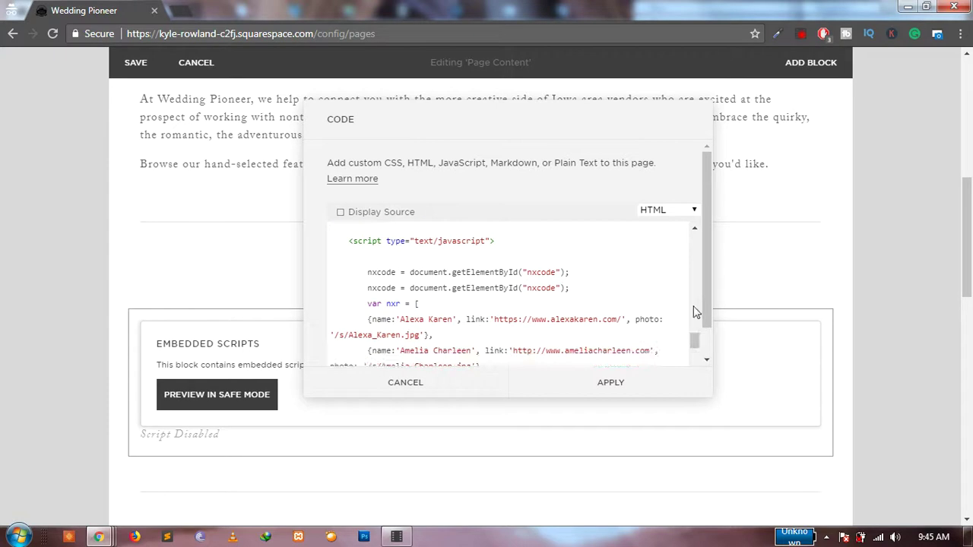
{"action": "scroll", "coordinate": [696, 312], "scroll_direction": "down", "scroll_amount": 1}
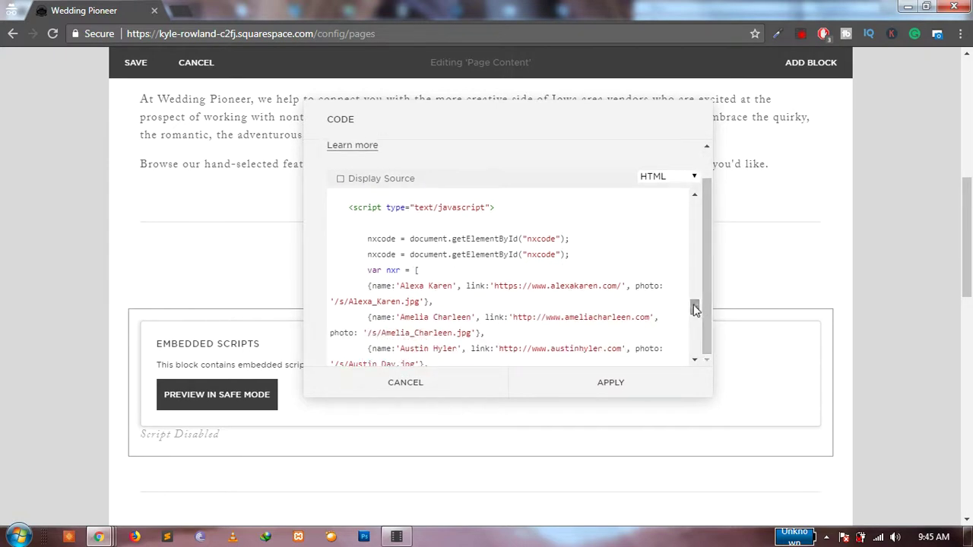
{"action": "left_click_drag", "start_coordinate": [695, 309], "coordinate": [695, 313]}
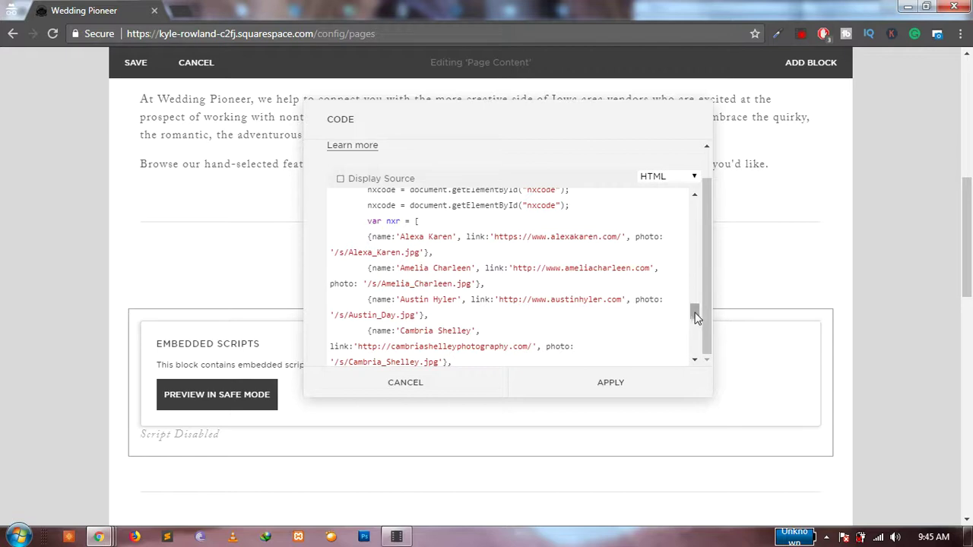
{"action": "mouse_move", "coordinate": [695, 311]}
{"action": "left_mouse_down"}
{"action": "mouse_move", "coordinate": [697, 337]}
{"action": "mouse_move", "coordinate": [697, 313]}
{"action": "left_mouse_up"}
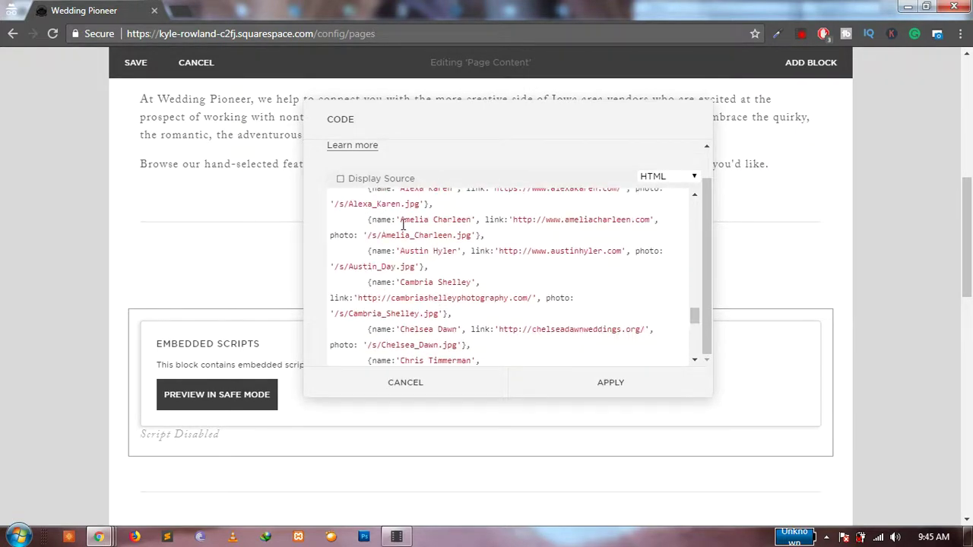
{"action": "left_click_drag", "start_coordinate": [357, 219], "coordinate": [548, 329]}
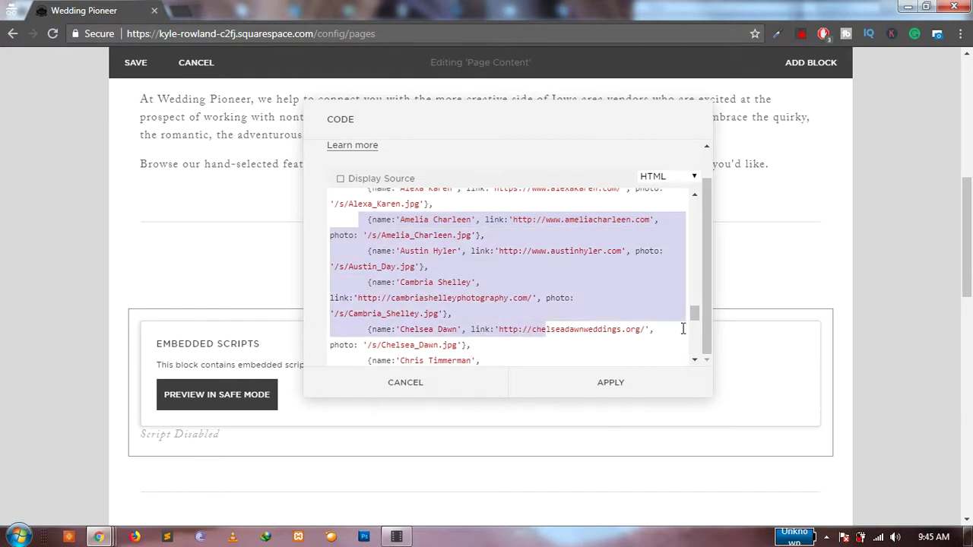
{"action": "scroll", "coordinate": [697, 310], "scroll_direction": "up", "scroll_amount": 3}
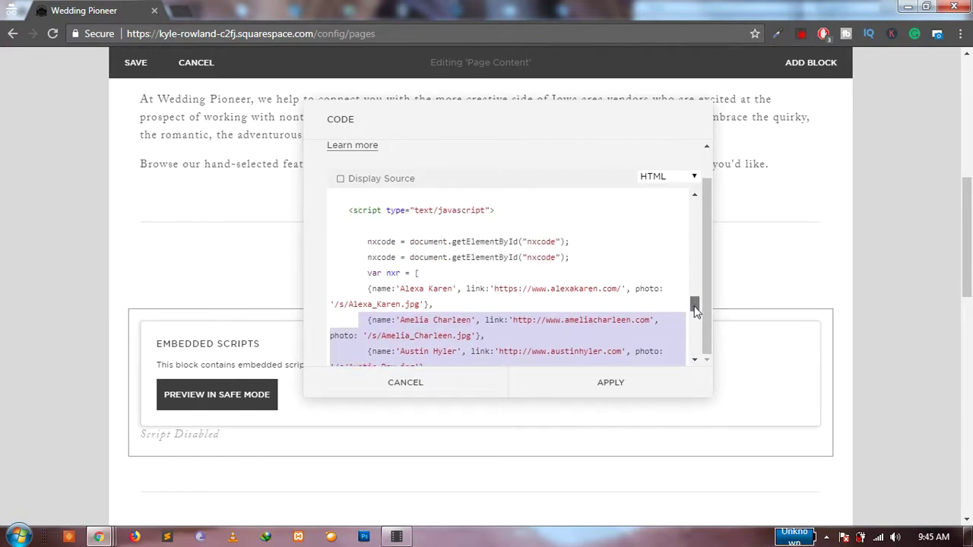
{"action": "scroll", "coordinate": [696, 309], "scroll_direction": "down", "scroll_amount": 2}
{"action": "left_click", "coordinate": [462, 276]}
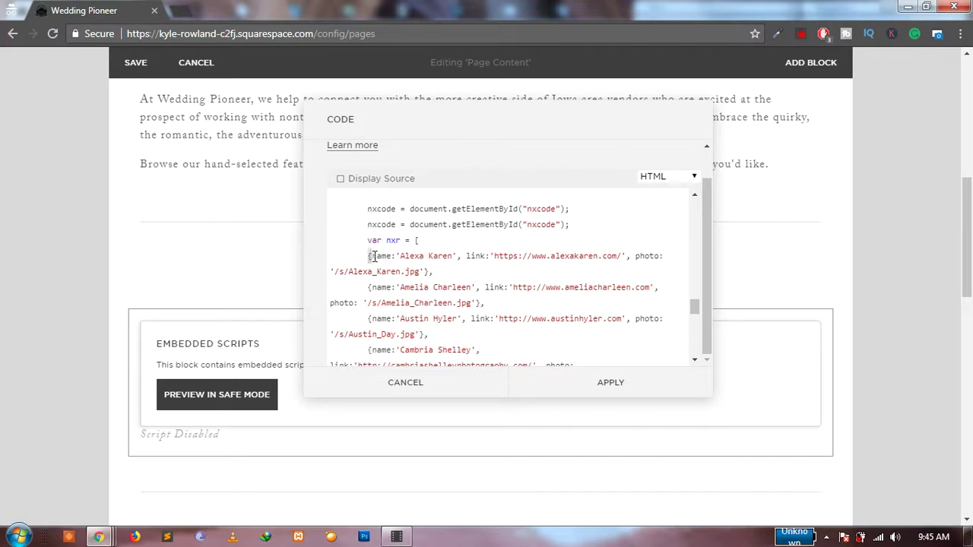
{"action": "left_click_drag", "start_coordinate": [368, 256], "coordinate": [440, 270]}
{"action": "key", "text": "ctrl+c"}
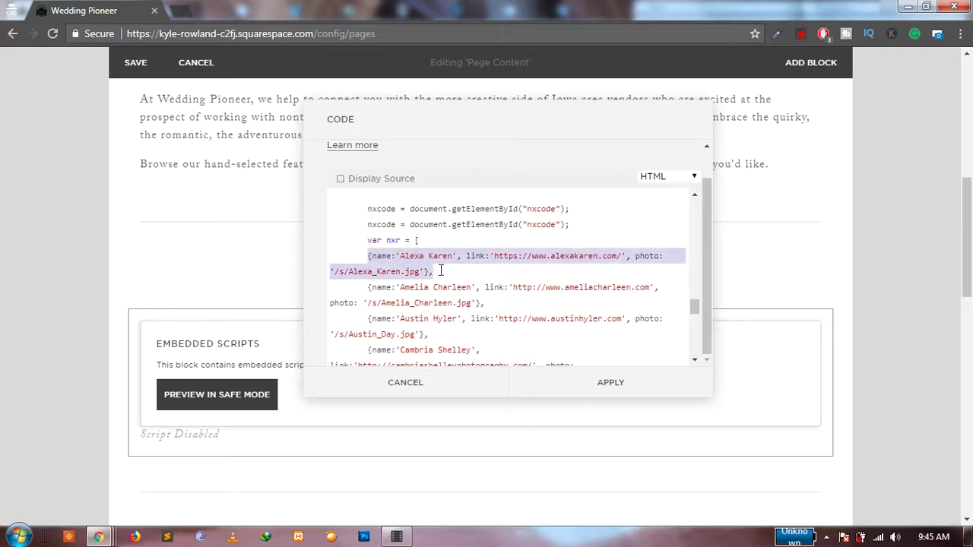
{"action": "left_click", "coordinate": [435, 244]}
- Paste the copied entry as the first item and rename it to 'Adam Eve'
{"action": "key", "text": "Return"}
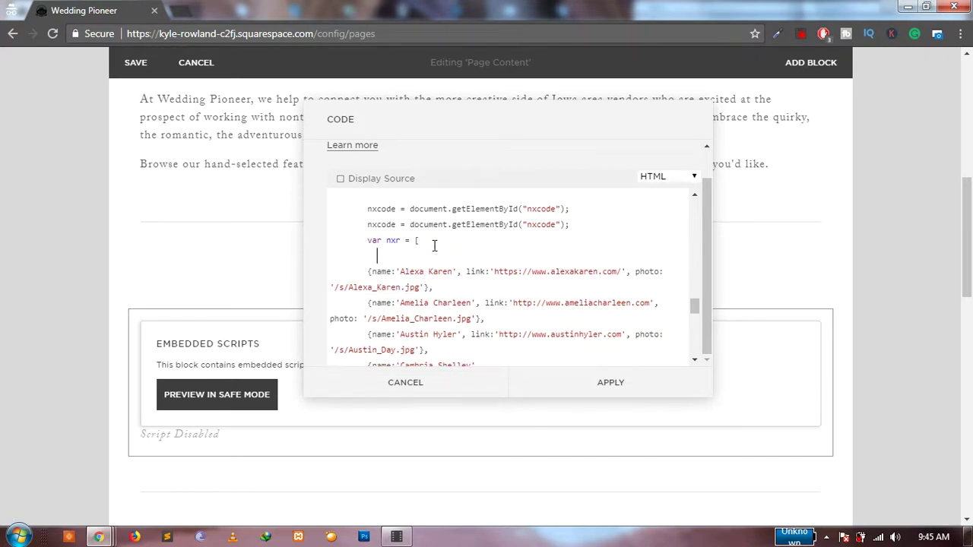
{"action": "key", "text": "ctrl+v"}
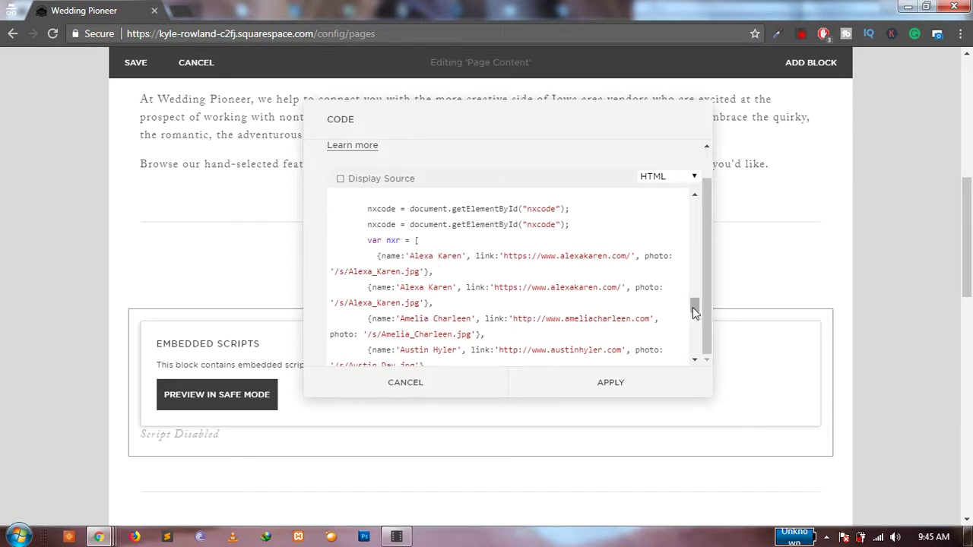
{"action": "scroll", "coordinate": [692, 307], "scroll_direction": "down", "scroll_amount": 3}
{"action": "scroll", "coordinate": [693, 307], "scroll_direction": "up", "scroll_amount": 1}
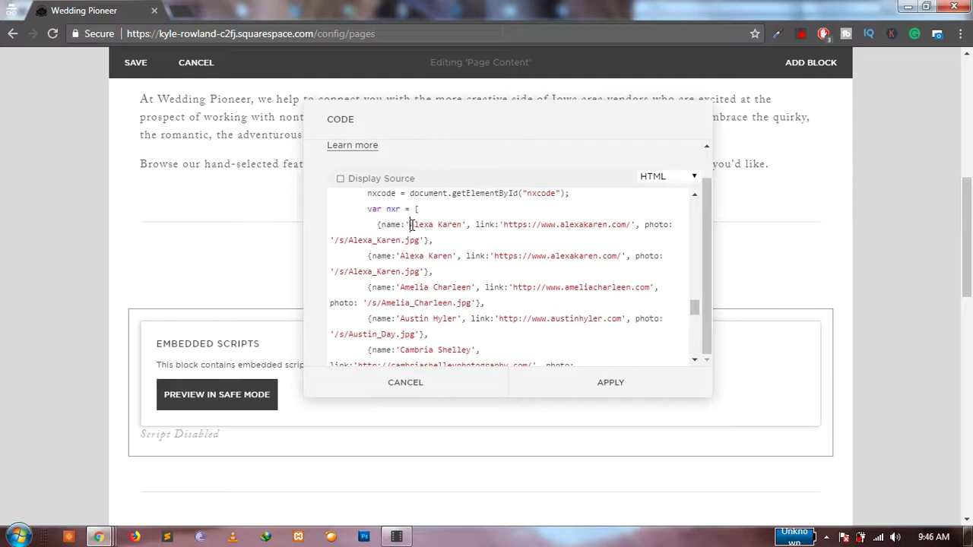
{"action": "left_click_drag", "start_coordinate": [410, 224], "coordinate": [461, 224]}
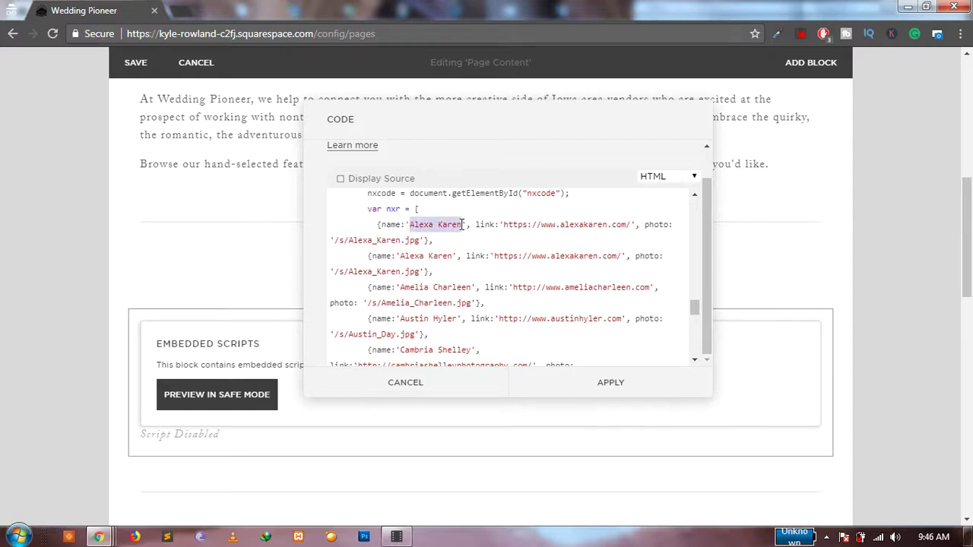
{"action": "type", "text": "Adam "}
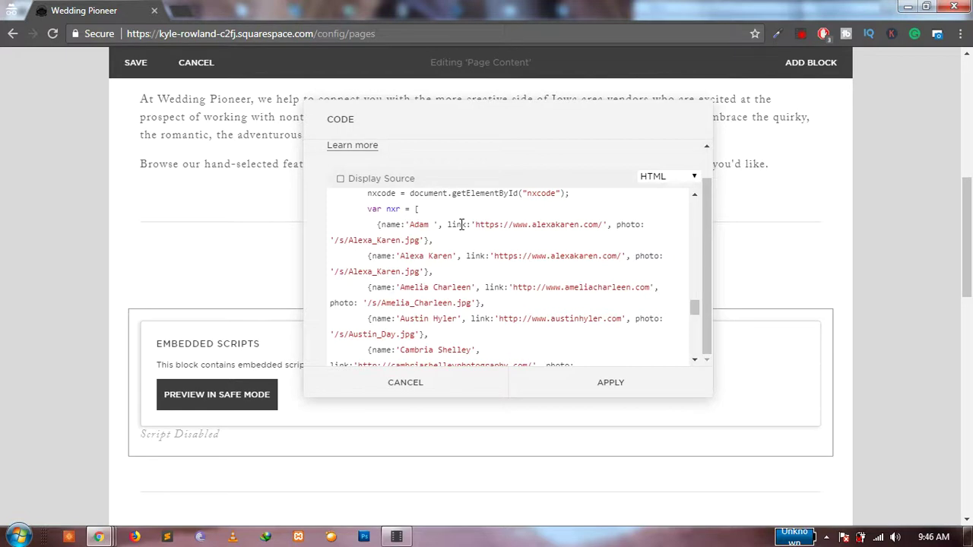
{"action": "type", "text": "Eve"}
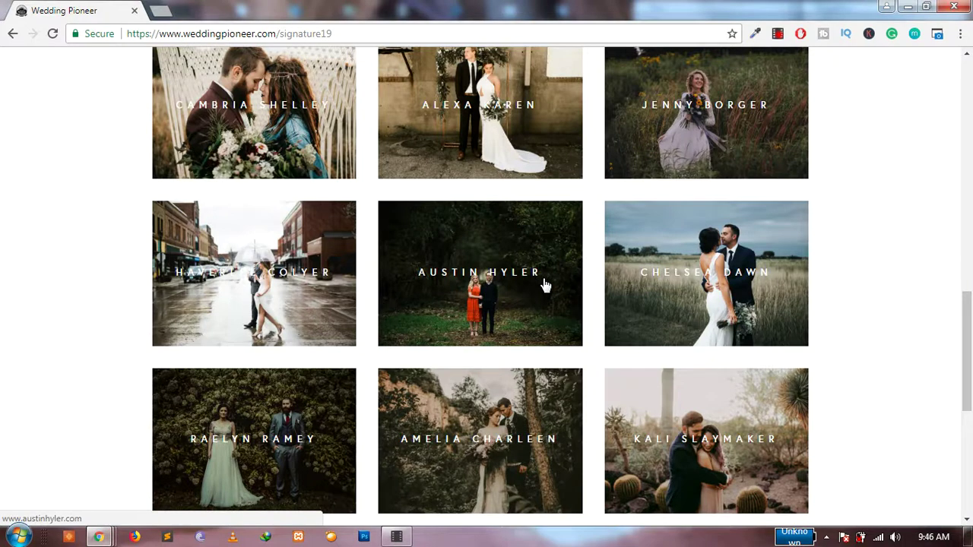
- Change the new entry's link domain from alexakaren to google
{"action": "key", "text": "alt+Tab"}
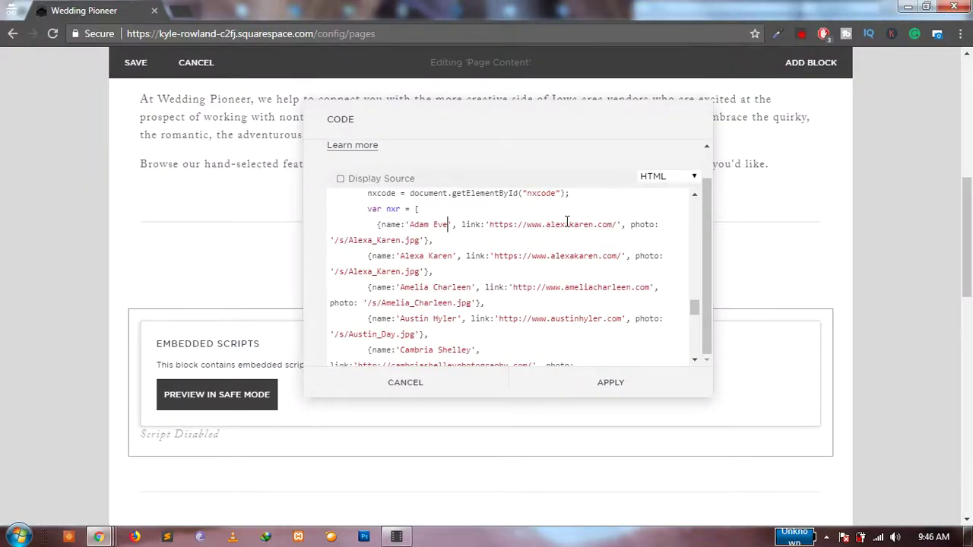
{"action": "double_click", "coordinate": [566, 225]}
{"action": "type", "text": "google"}
{"action": "key", "text": "Left"}
{"action": "key", "text": "Left"}
{"action": "key", "text": "Left"}
{"action": "key", "text": "Left"}
{"action": "key", "text": "Left"}
{"action": "key", "text": "Left"}
{"action": "triple_click", "coordinate": [441, 240]}
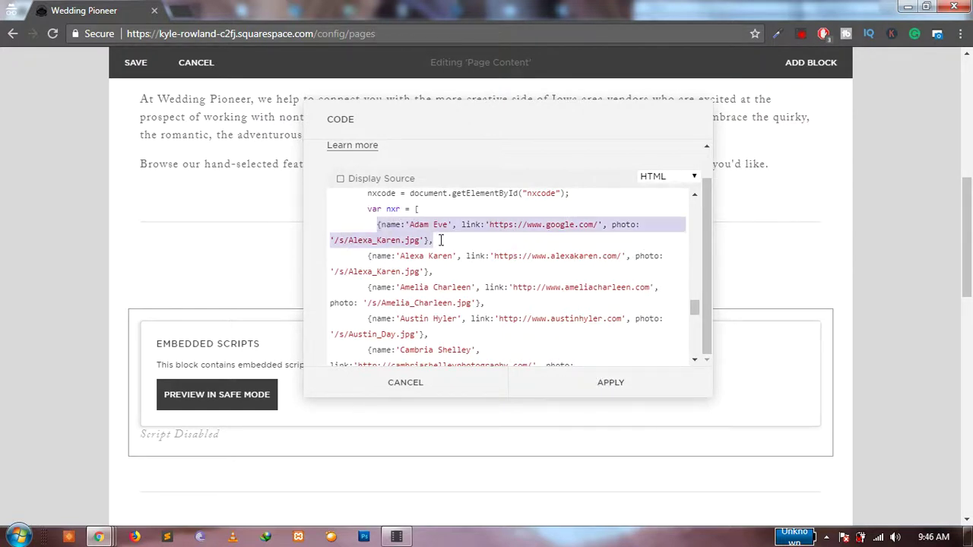
{"action": "left_click", "coordinate": [526, 271]}
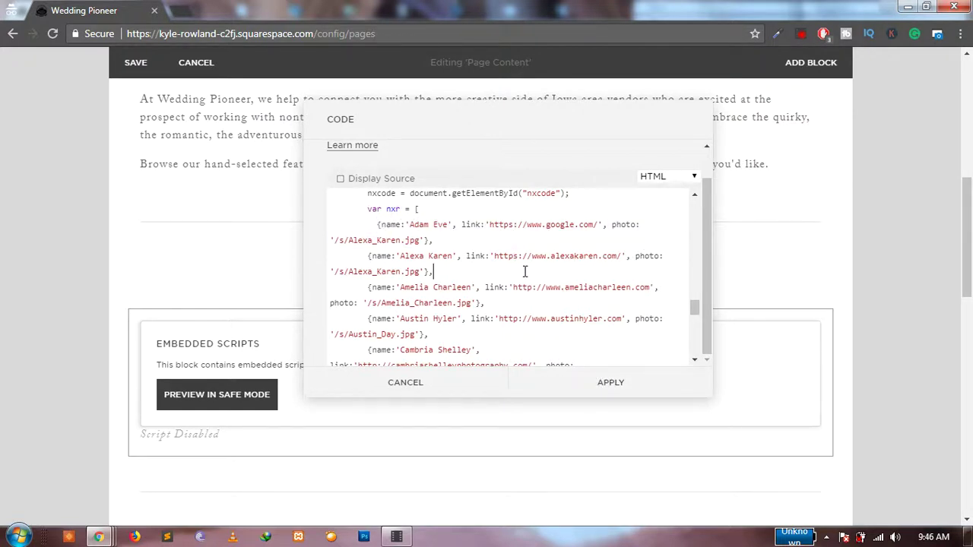
- Apply the code, add a 'testing.' text block above PHOTOGRAPHERS, and start linking it
{"action": "left_click", "coordinate": [603, 384]}
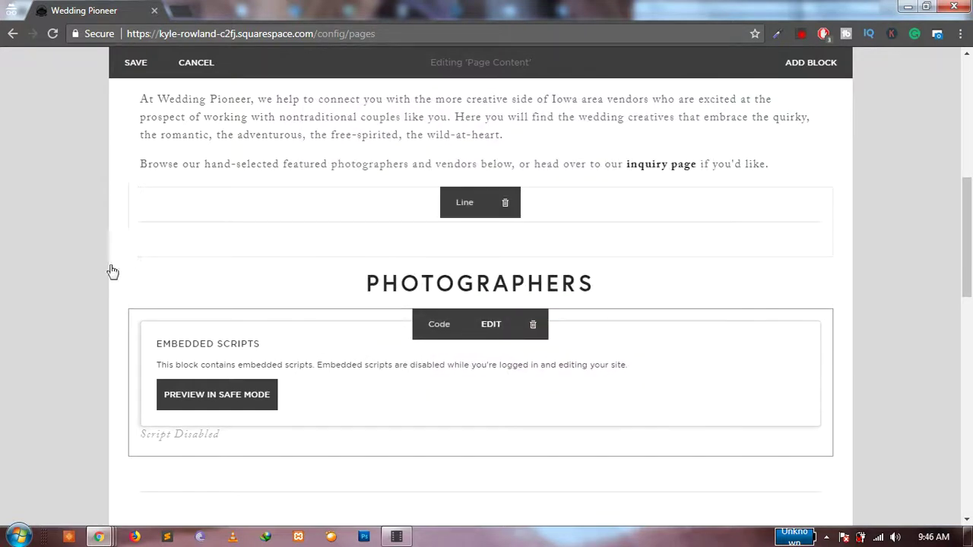
{"action": "mouse_move", "coordinate": [128, 261]}
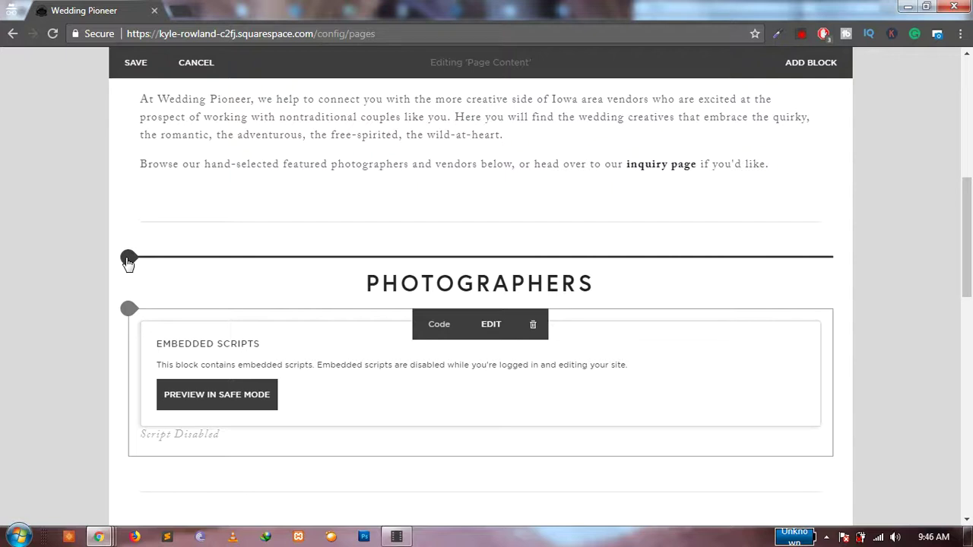
{"action": "left_click", "coordinate": [129, 260]}
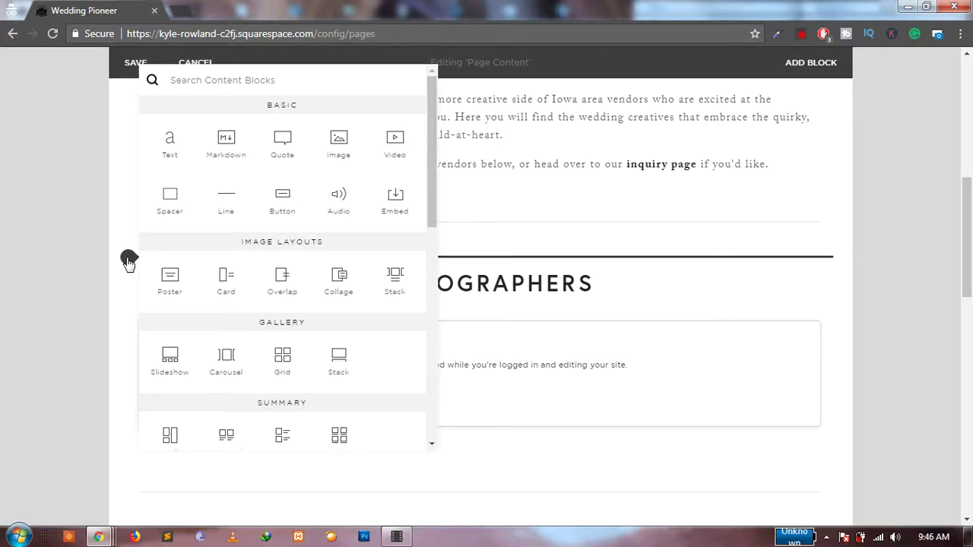
{"action": "left_click", "coordinate": [174, 144]}
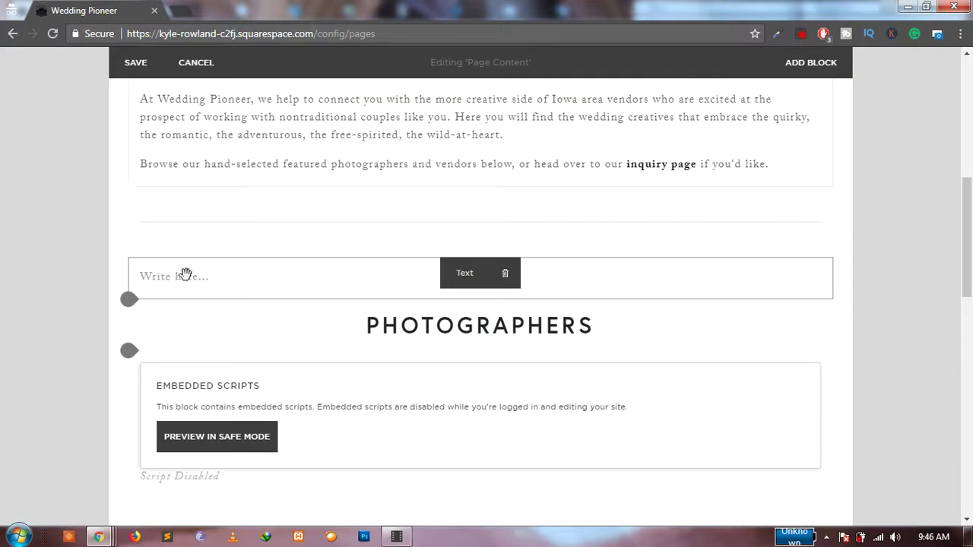
{"action": "type", "text": "testing."}
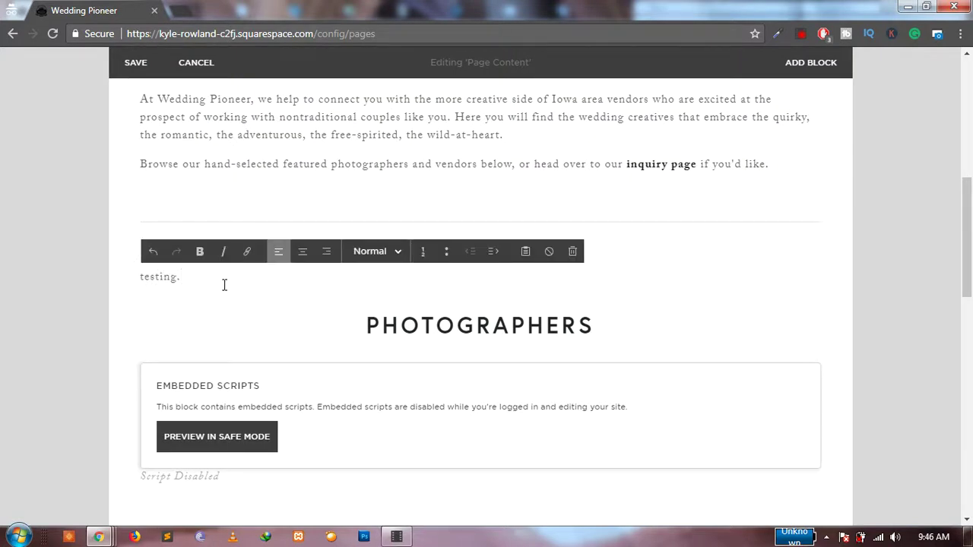
{"action": "left_click_drag", "start_coordinate": [190, 280], "coordinate": [140, 283]}
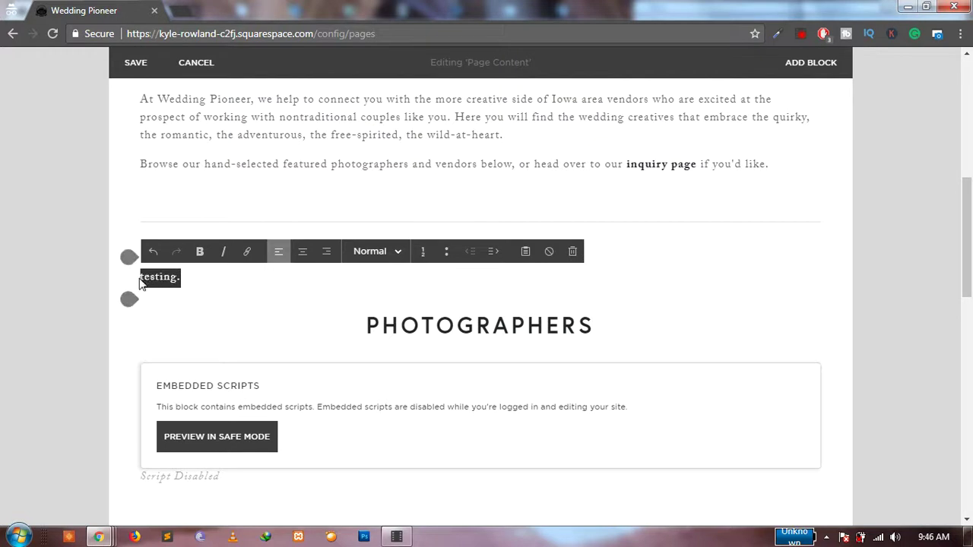
{"action": "left_click", "coordinate": [248, 257]}
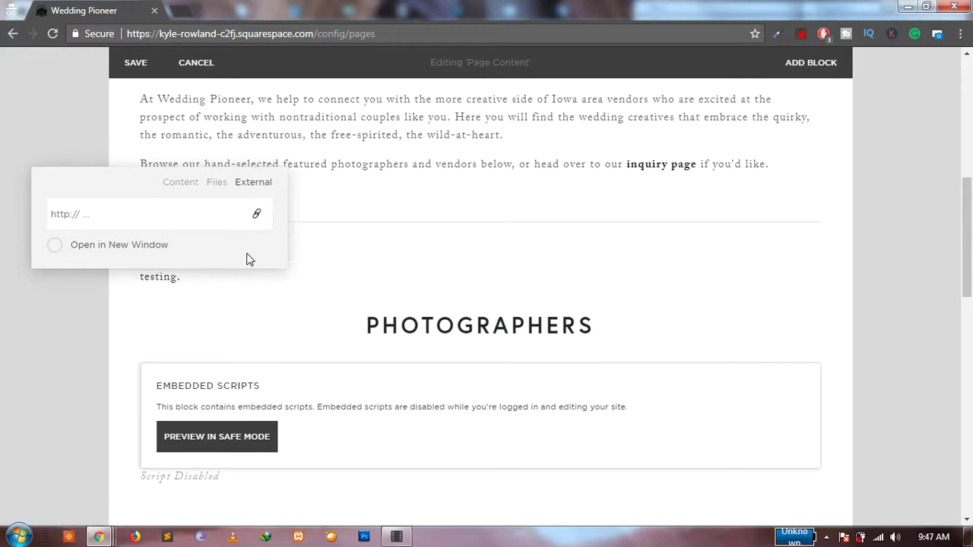
- Switch the link type to Files and browse the site's uploaded files
{"action": "left_click", "coordinate": [218, 185]}
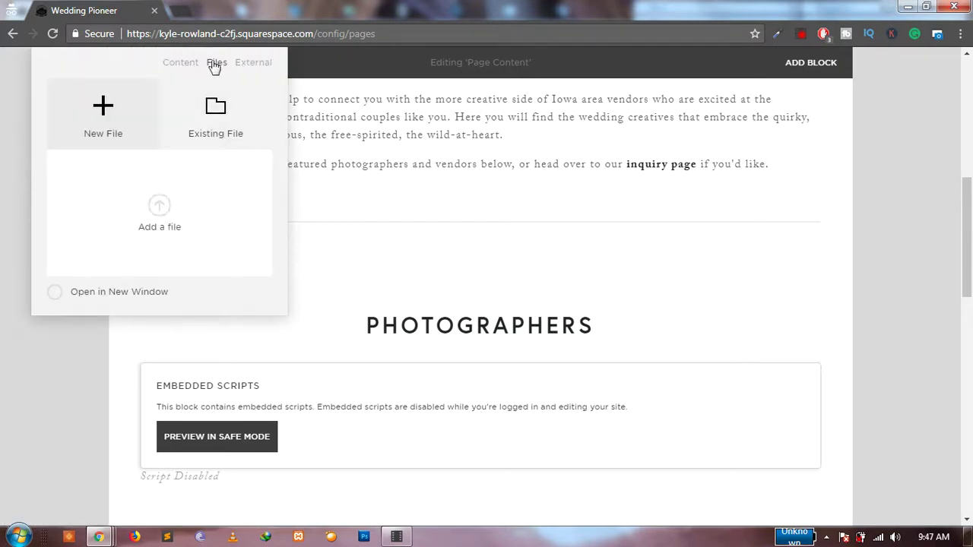
{"action": "mouse_move", "coordinate": [135, 81]}
{"action": "left_mouse_down"}
{"action": "mouse_move", "coordinate": [178, 107]}
{"action": "mouse_move", "coordinate": [148, 76]}
{"action": "left_mouse_up"}
{"action": "left_click", "coordinate": [146, 67]}
{"action": "left_click", "coordinate": [217, 114]}
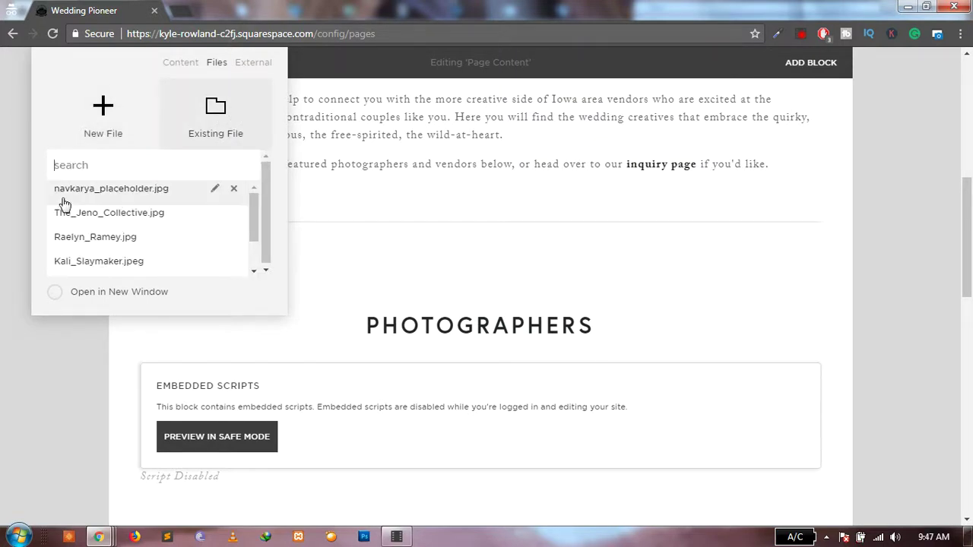
{"action": "scroll", "coordinate": [253, 230], "scroll_direction": "down", "scroll_amount": 2}
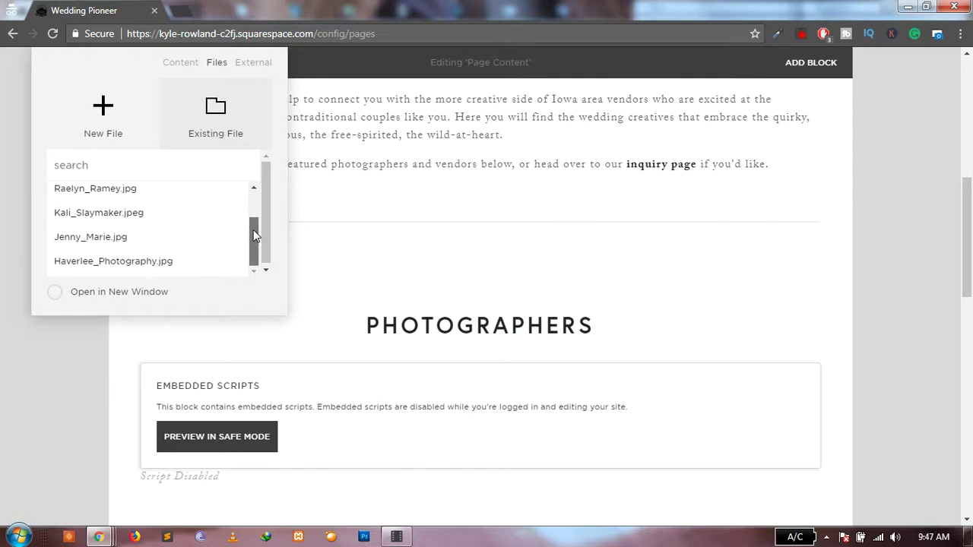
{"action": "scroll", "coordinate": [253, 245], "scroll_direction": "down", "scroll_amount": 3}
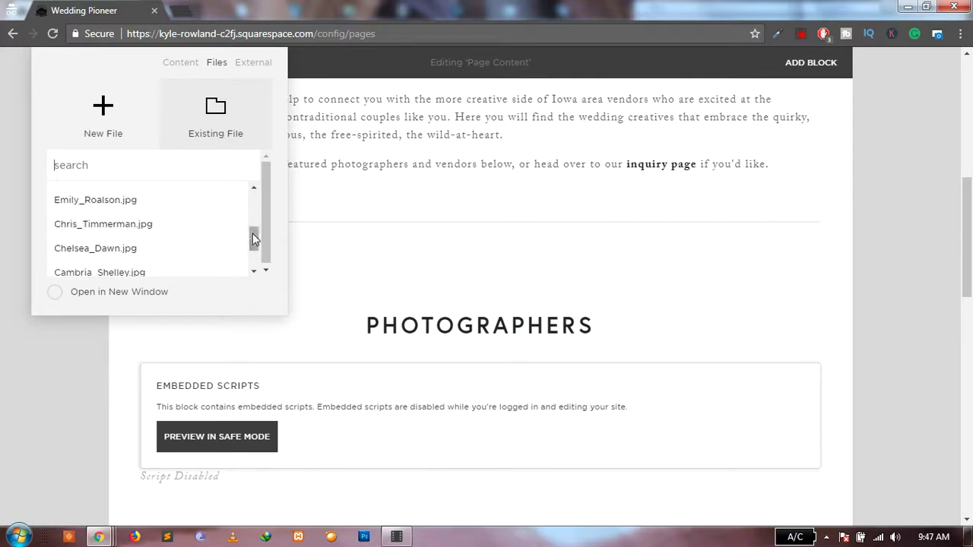
{"action": "scroll", "coordinate": [253, 239], "scroll_direction": "down", "scroll_amount": 2}
{"action": "left_click_drag", "start_coordinate": [255, 251], "coordinate": [254, 202]}
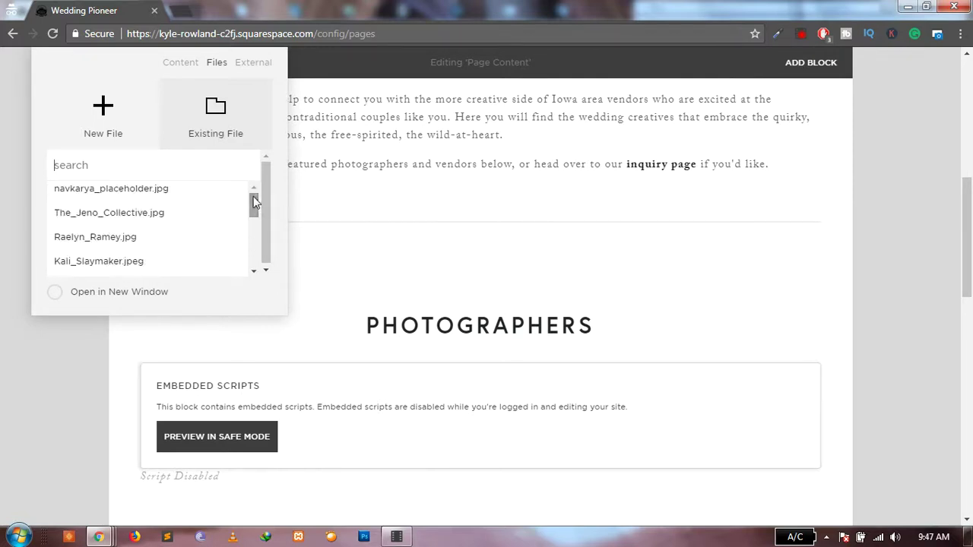
- Upload adam-eve.jpg from the Desktop as a new file
{"action": "left_click", "coordinate": [114, 125]}
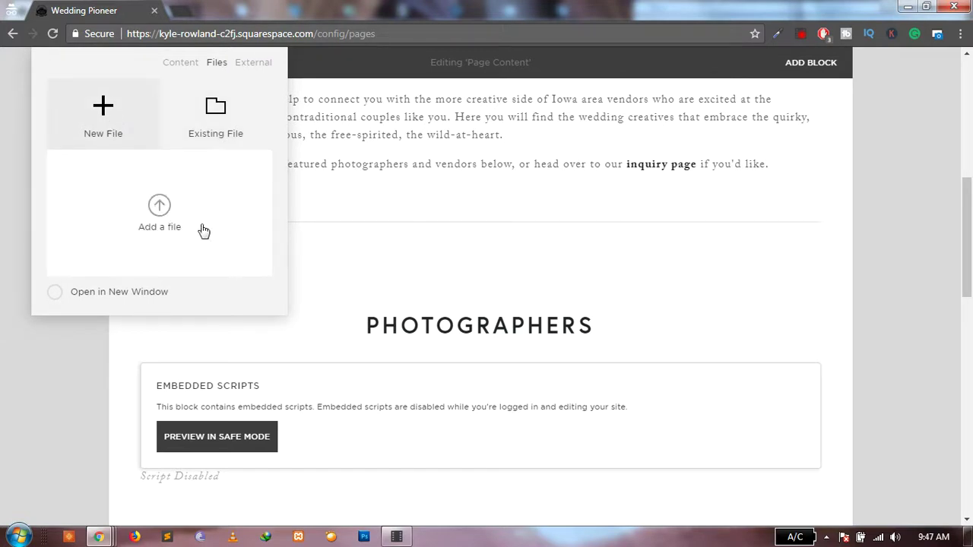
{"action": "left_click", "coordinate": [161, 211]}
{"action": "type", "text": "ada"}
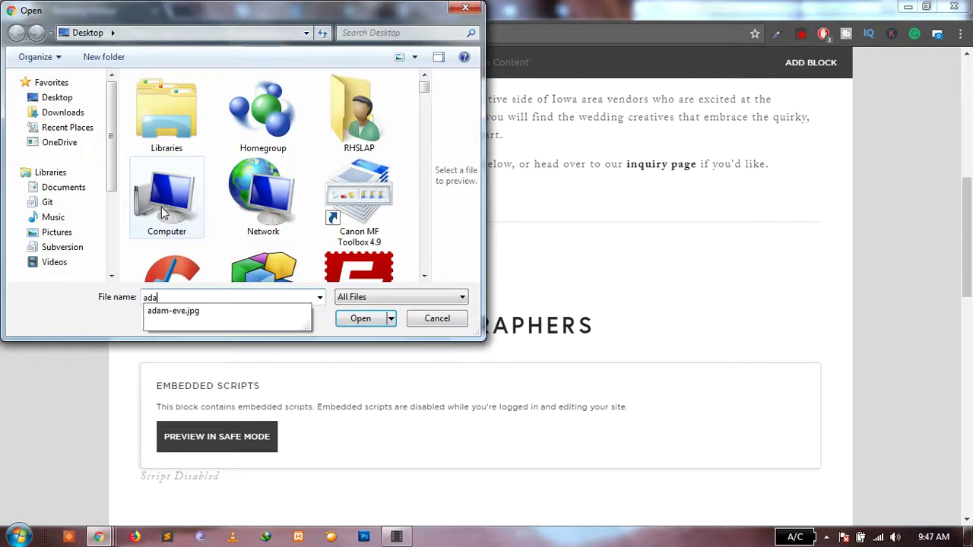
{"action": "key", "text": "Down"}
{"action": "key", "text": "Return"}
{"action": "key", "text": "Return"}
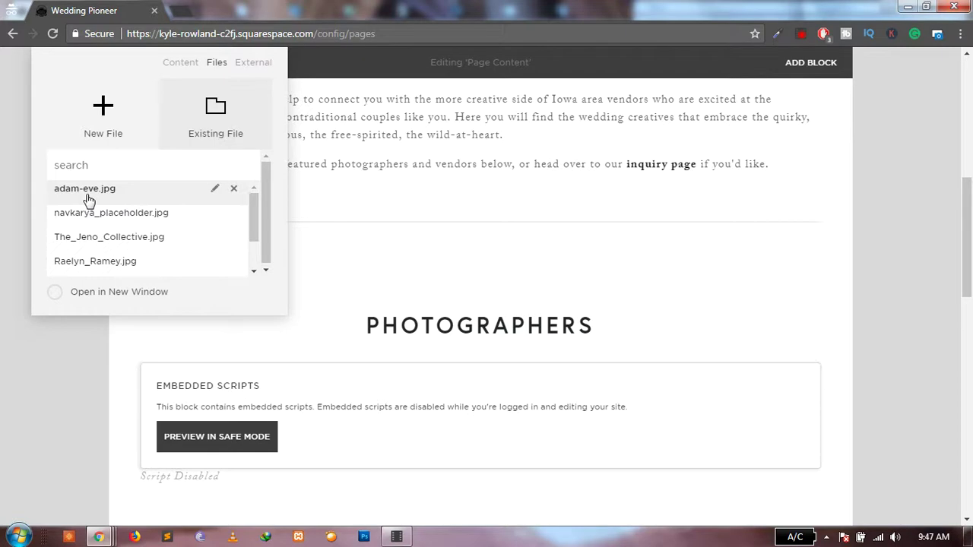
- Link 'testing.' to adam-eve.jpg, opening in a new window, and close the dialog
{"action": "left_click_drag", "start_coordinate": [259, 213], "coordinate": [255, 259]}
{"action": "scroll", "coordinate": [255, 255], "scroll_direction": "down", "scroll_amount": 1}
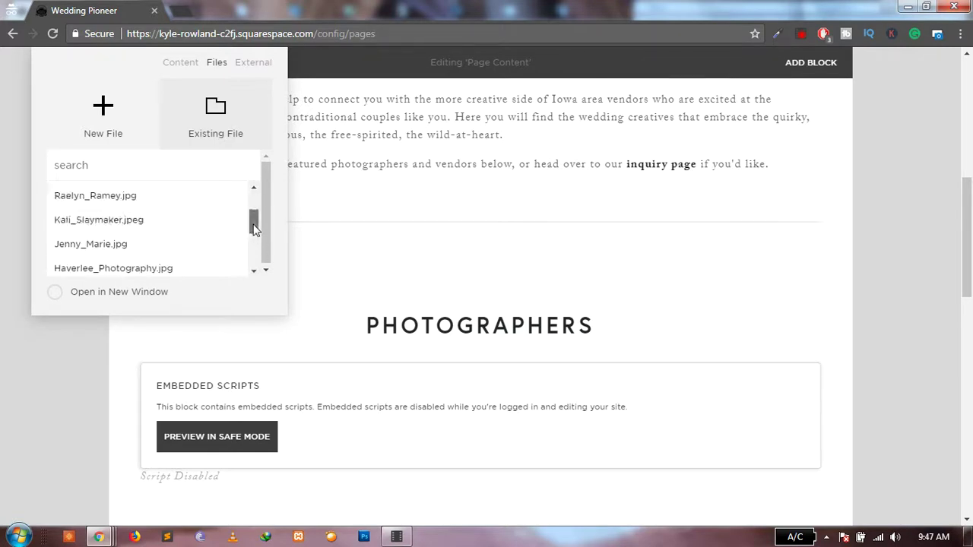
{"action": "left_click_drag", "start_coordinate": [255, 228], "coordinate": [253, 197]}
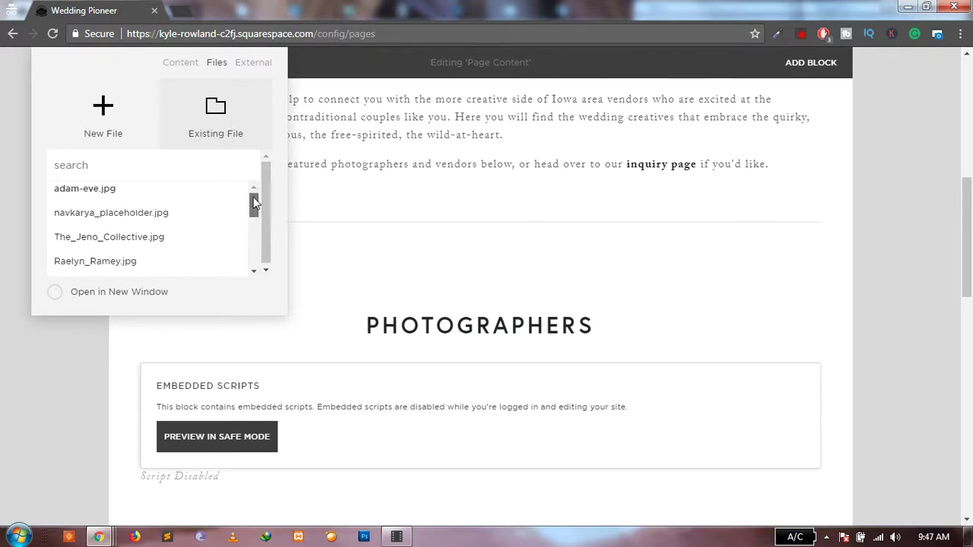
{"action": "left_click", "coordinate": [215, 190]}
{"action": "key", "text": "ctrl+c"}
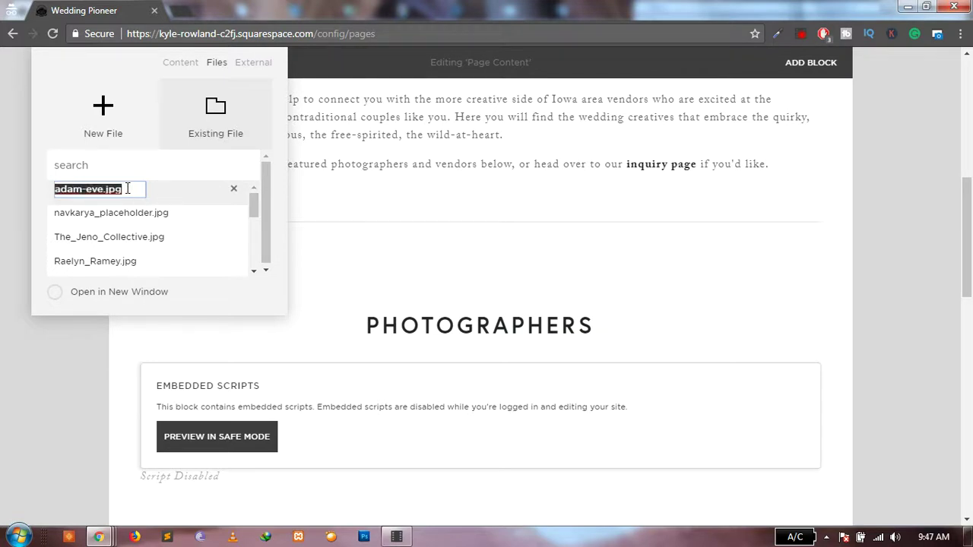
{"action": "left_click", "coordinate": [218, 299]}
{"action": "left_click", "coordinate": [358, 297]}
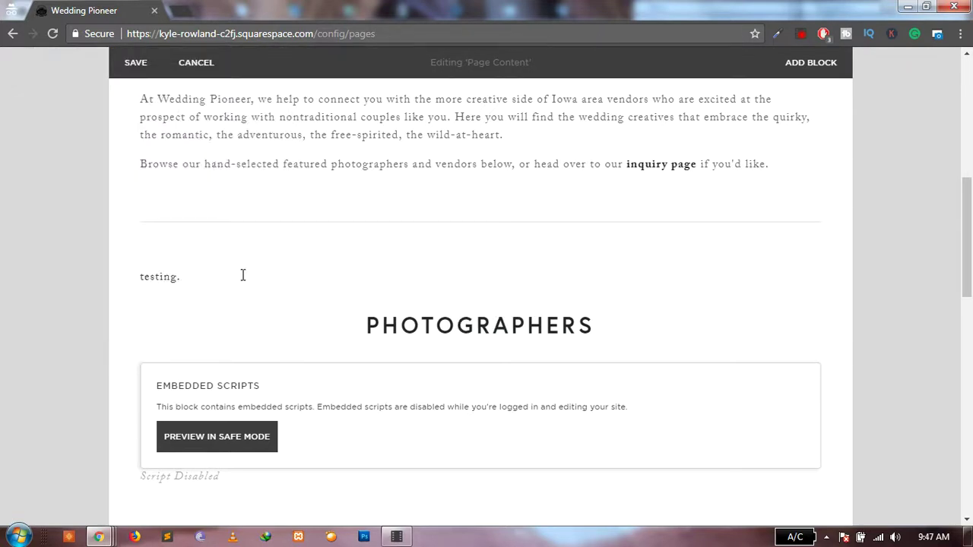
- Check the 'testing.' link, then open the Photographers code block editor
{"action": "left_click", "coordinate": [193, 277]}
{"action": "double_click", "coordinate": [193, 277]}
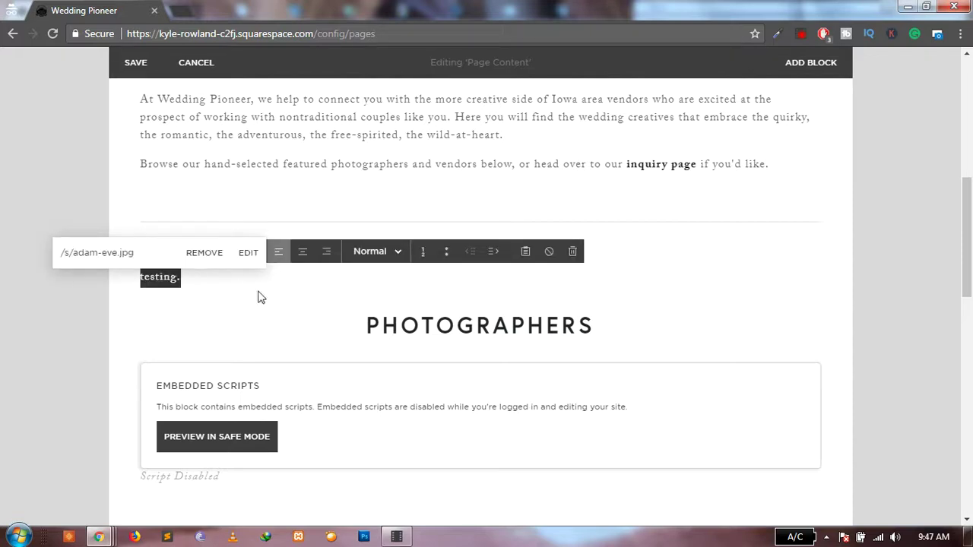
{"action": "mouse_move", "coordinate": [339, 420]}
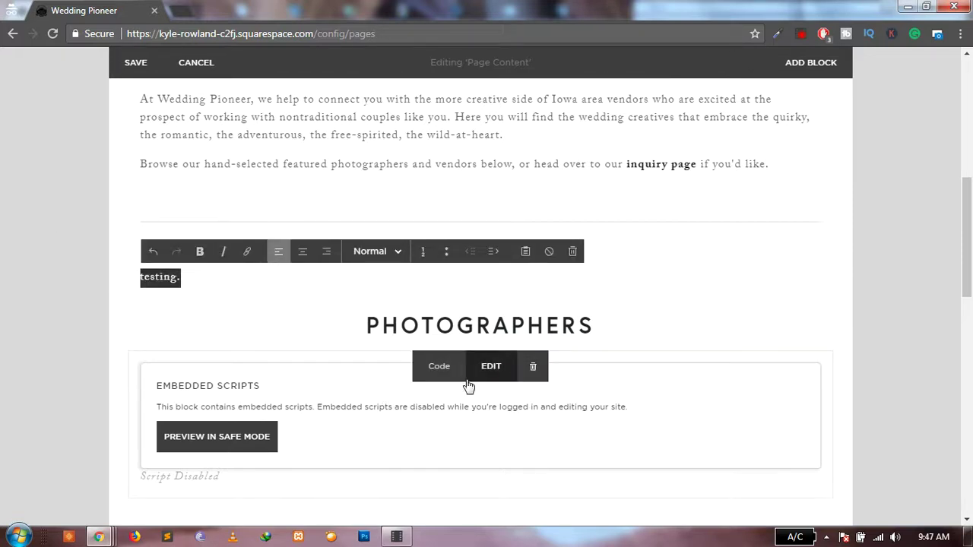
{"action": "left_click", "coordinate": [492, 368]}
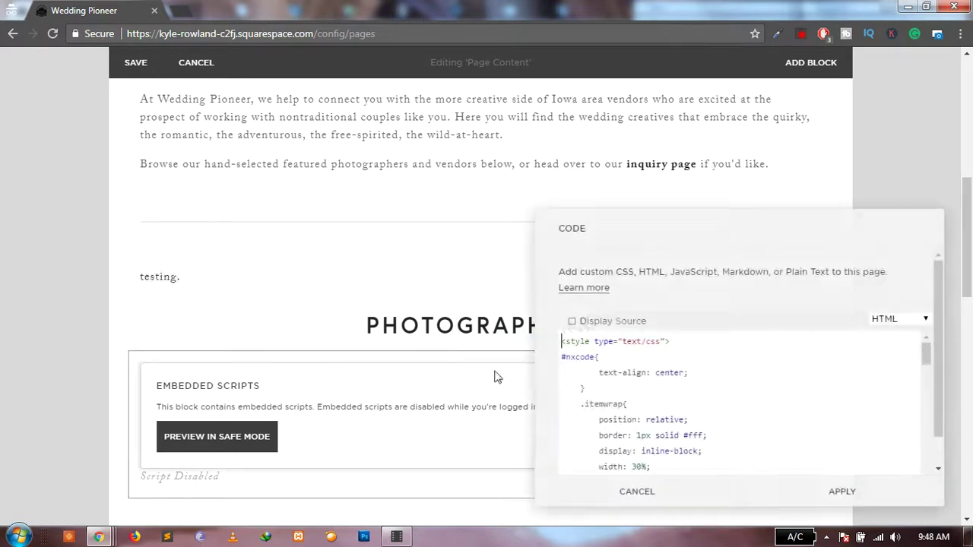
{"action": "left_click_drag", "start_coordinate": [844, 240], "coordinate": [562, 174]}
{"action": "left_click_drag", "start_coordinate": [650, 275], "coordinate": [663, 384]}
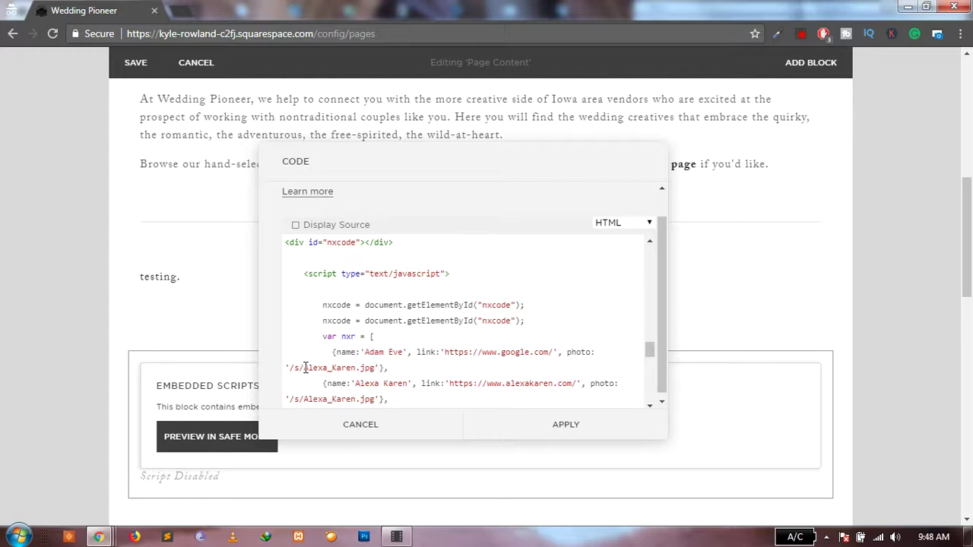
- Replace Alexa_Karen.jpg with adam-eve.jpg in the Adam Eve entry and apply
{"action": "left_click_drag", "start_coordinate": [308, 368], "coordinate": [377, 368]}
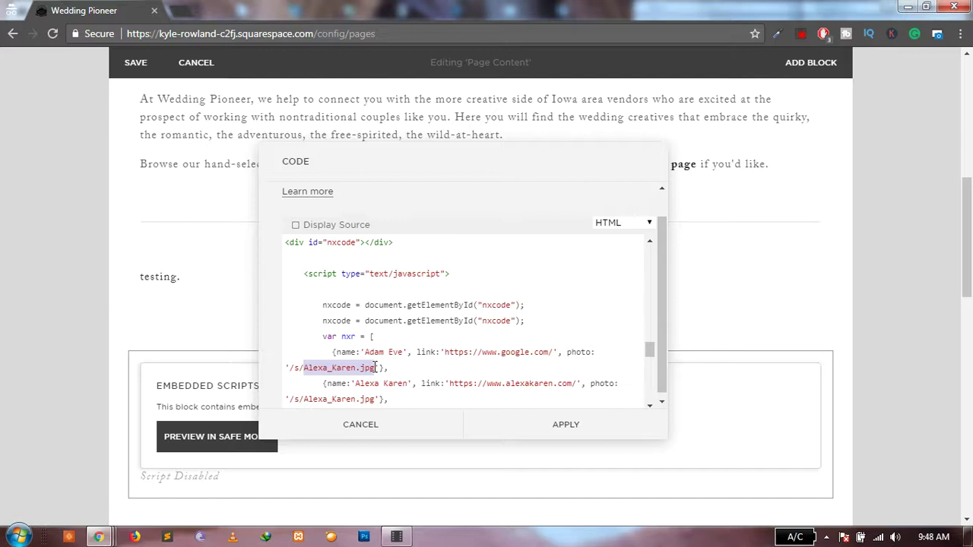
{"action": "key", "text": "ctrl+v"}
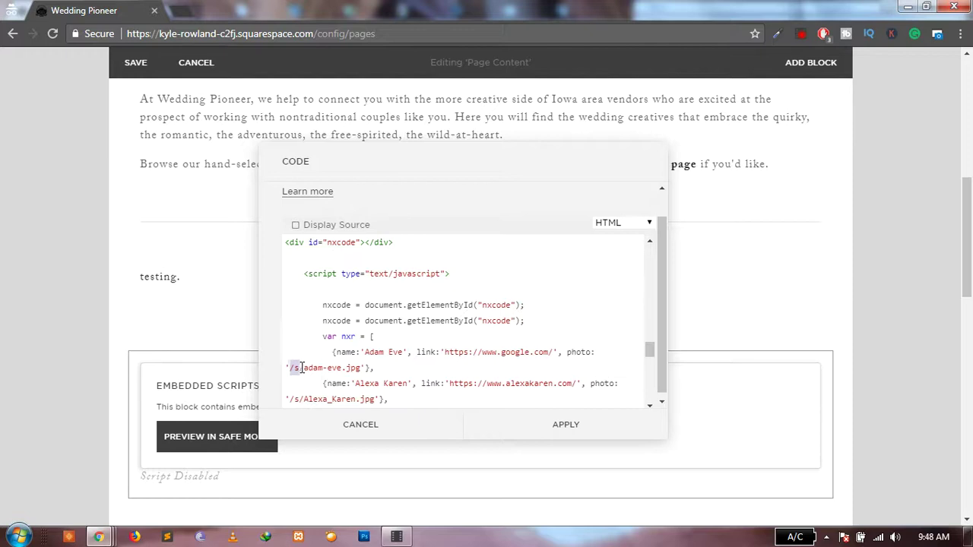
{"action": "left_click", "coordinate": [314, 368]}
{"action": "left_click_drag", "start_coordinate": [304, 368], "coordinate": [360, 368]}
{"action": "left_click", "coordinate": [409, 355]}
{"action": "left_click", "coordinate": [546, 425]}
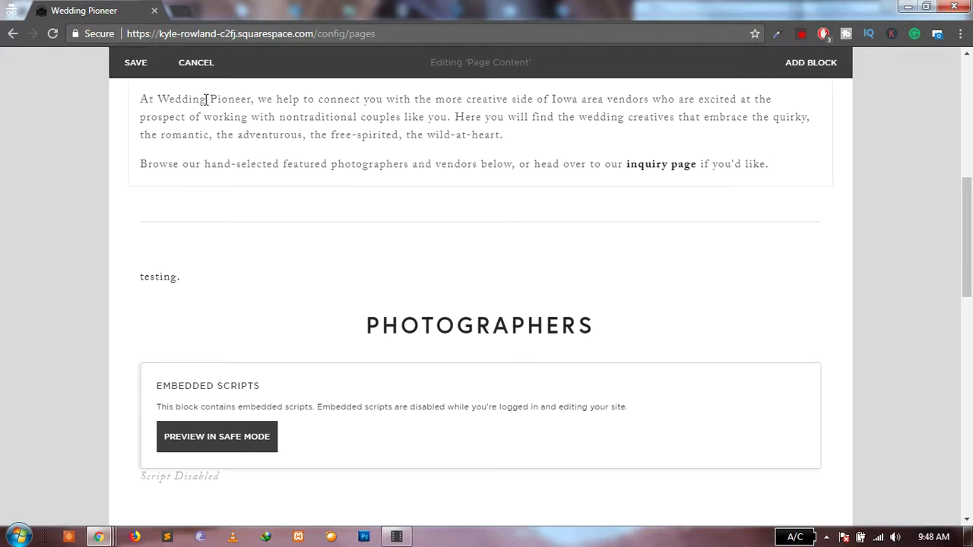
- Save the page edits and reload the live photographers page
{"action": "left_click", "coordinate": [144, 63]}
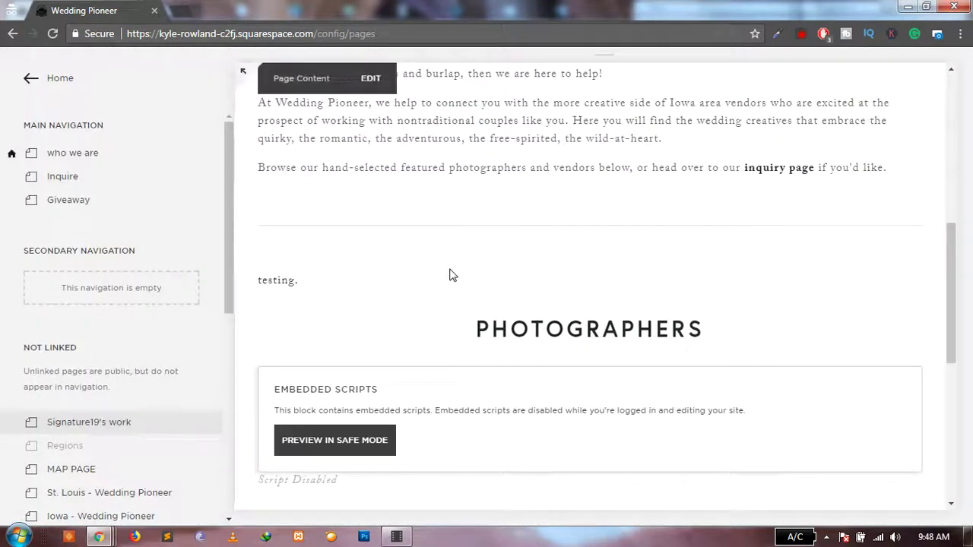
{"action": "key", "text": "alt+Tab"}
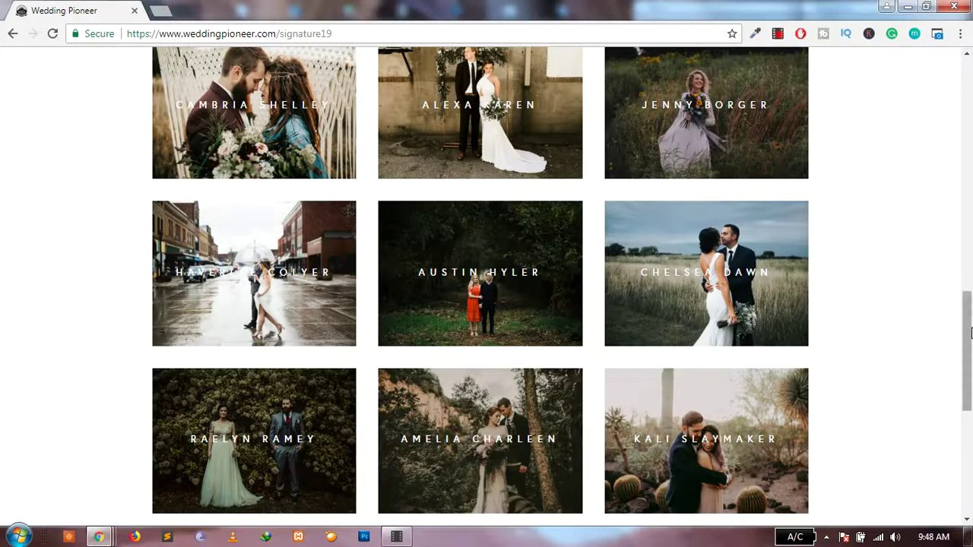
{"action": "scroll", "coordinate": [970, 328], "scroll_direction": "up", "scroll_amount": 5}
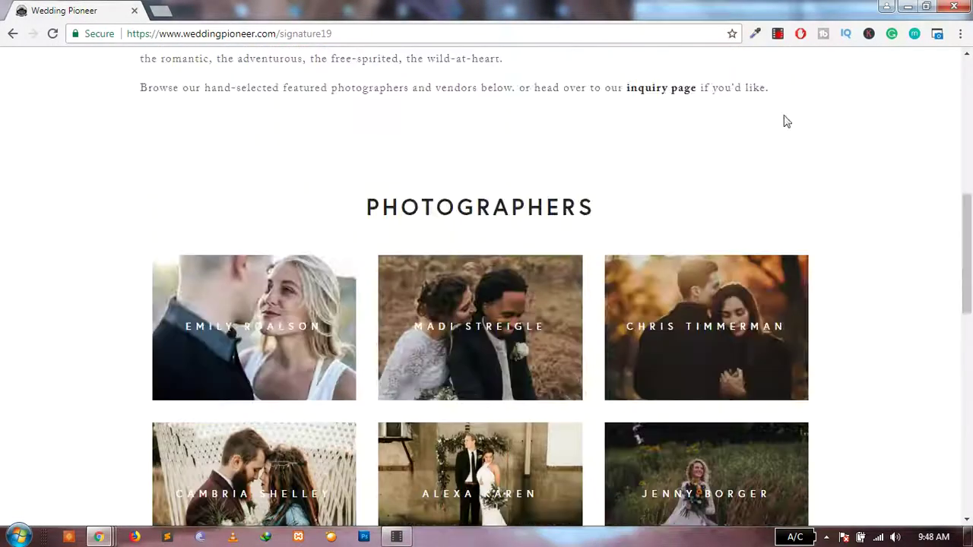
{"action": "left_click", "coordinate": [569, 34]}
{"action": "key", "text": "Return"}
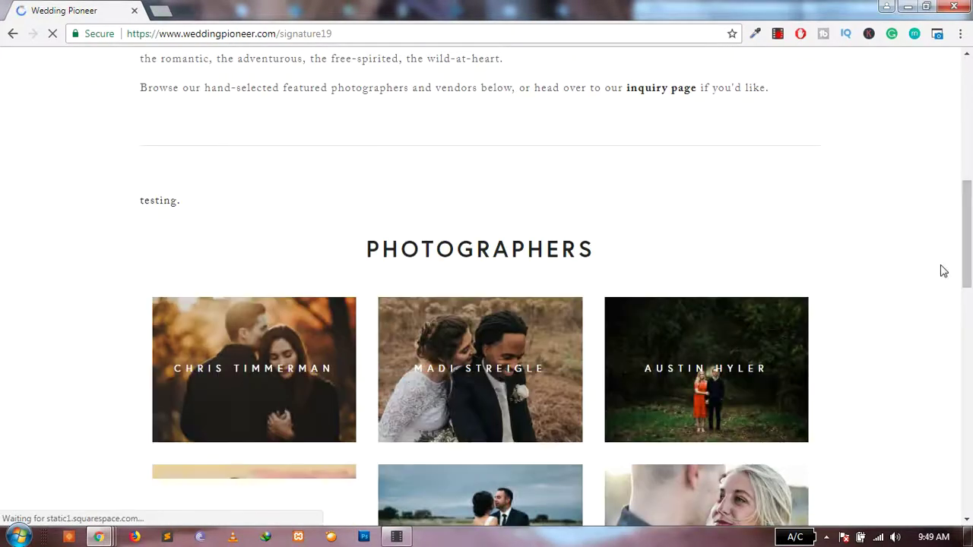
- Scroll the live grid to see the Adam Eve tile, then return to the editor
{"action": "left_click_drag", "start_coordinate": [968, 232], "coordinate": [968, 265]}
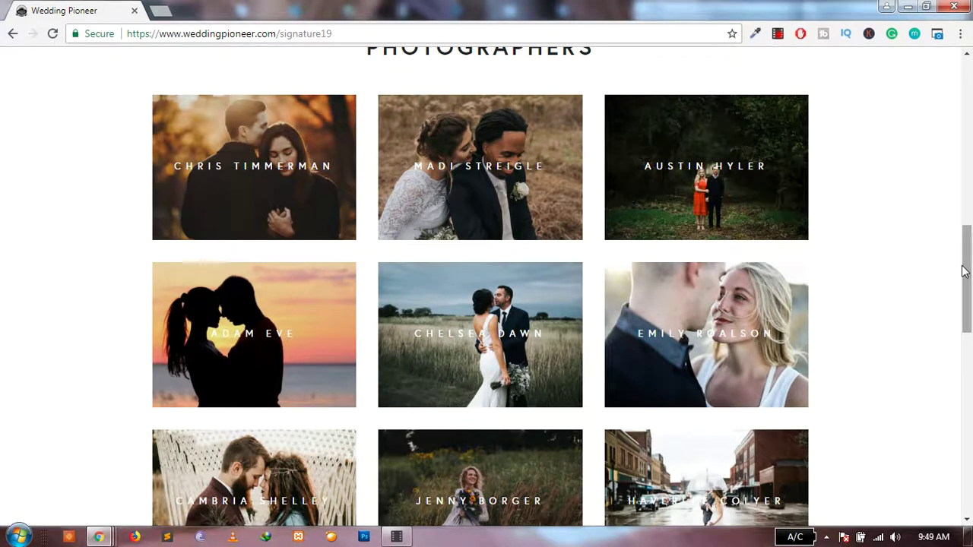
{"action": "left_click_drag", "start_coordinate": [965, 269], "coordinate": [970, 385]}
{"action": "scroll", "coordinate": [761, 162], "scroll_direction": "up", "scroll_amount": 4}
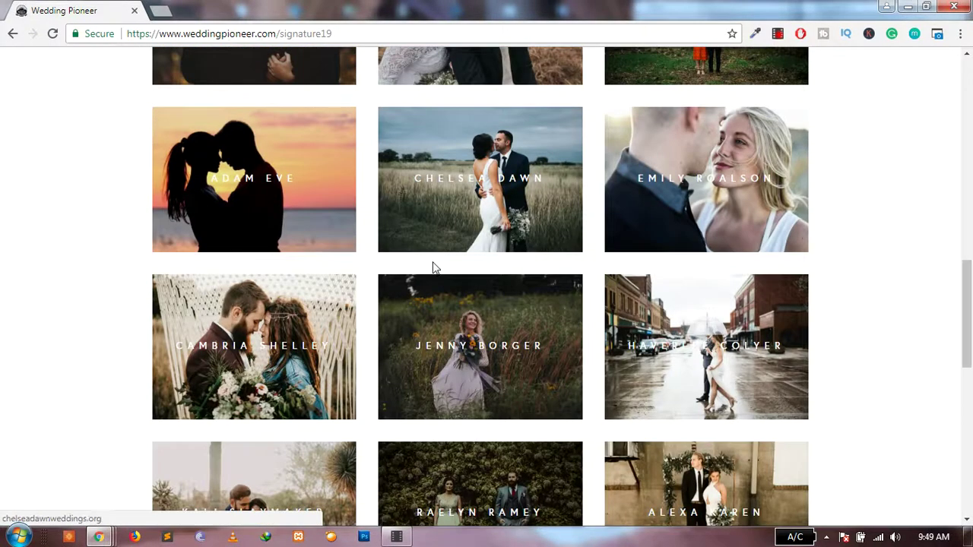
{"action": "key", "text": "alt+Tab"}
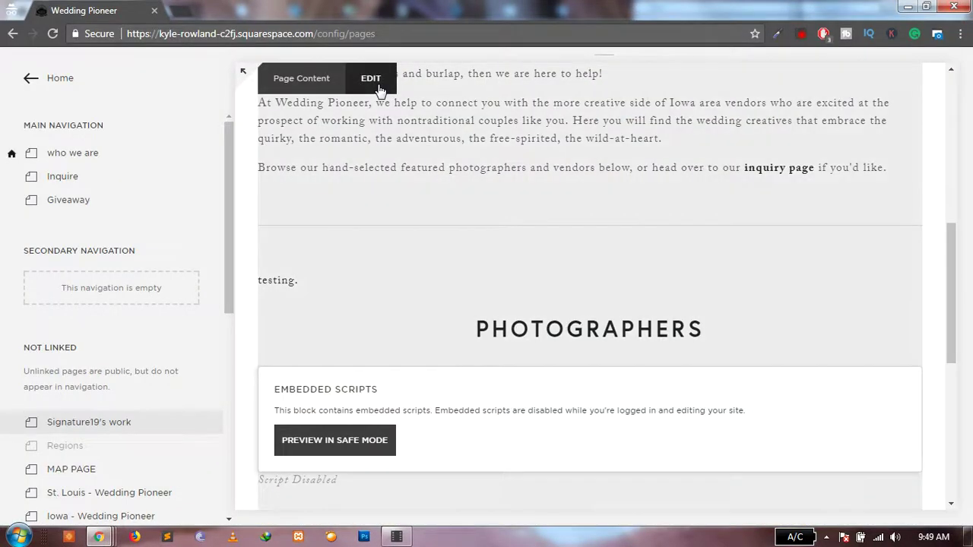
{"action": "left_click", "coordinate": [373, 79]}
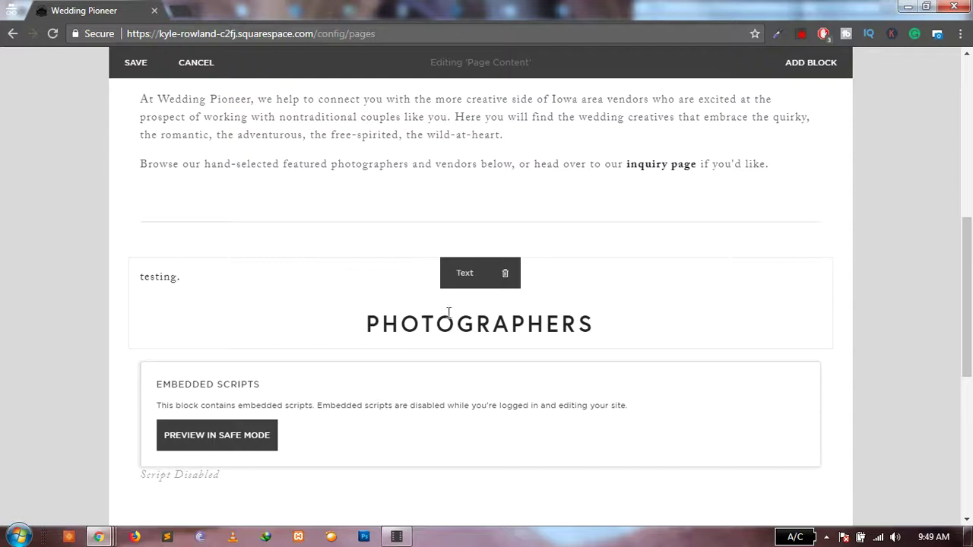
{"action": "double_click", "coordinate": [197, 277]}
{"action": "key", "text": "BackSpace"}
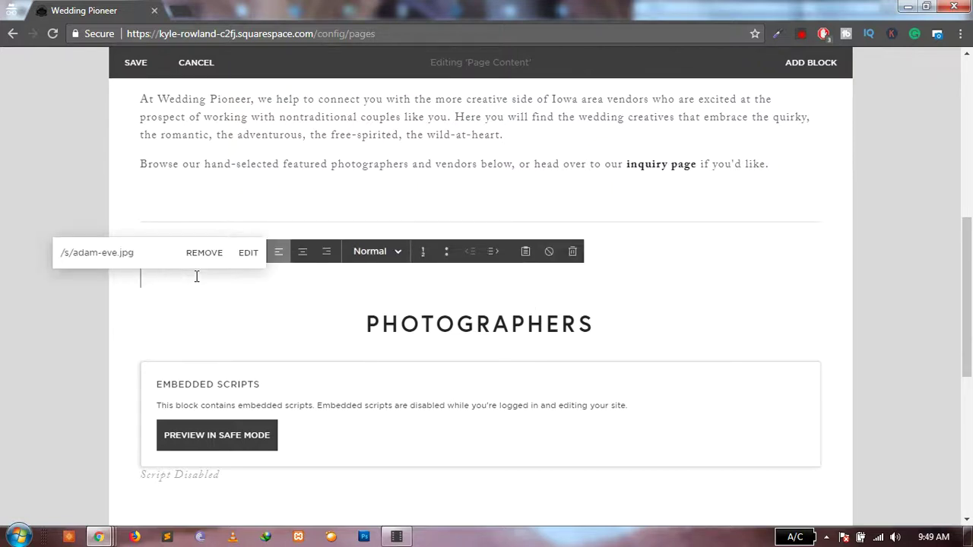
{"action": "left_click", "coordinate": [576, 259]}
{"action": "left_click", "coordinate": [601, 296]}
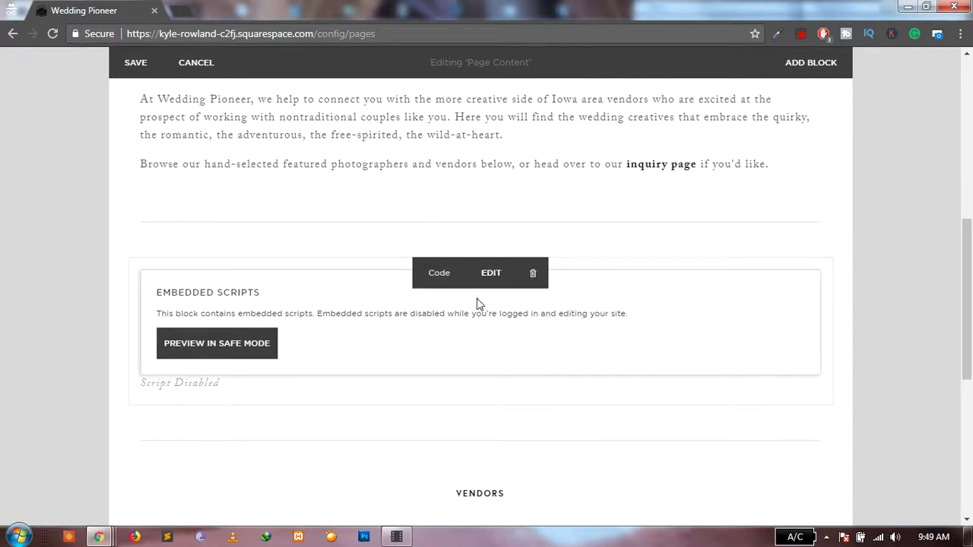
{"action": "left_click", "coordinate": [196, 67]}
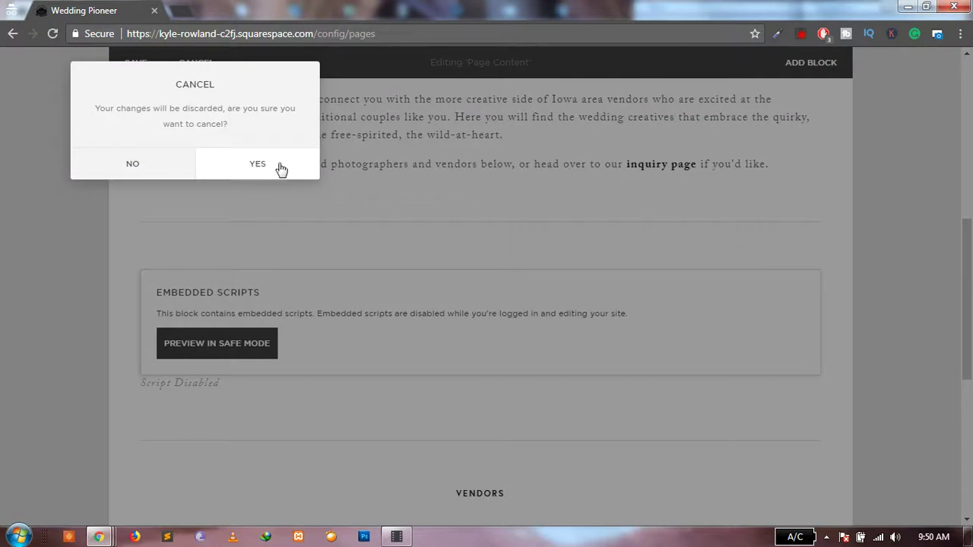
{"action": "left_click", "coordinate": [280, 169]}
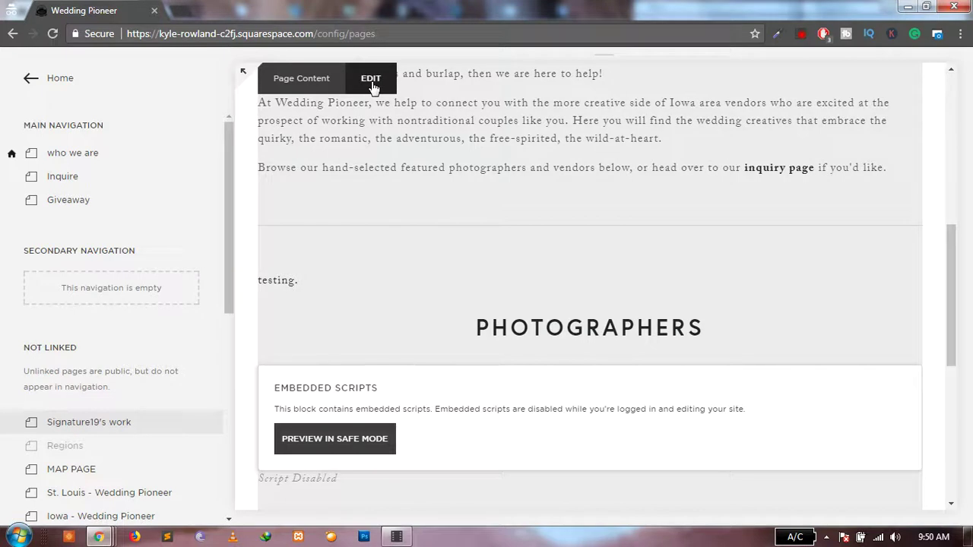
- Delete the 'testing.' line and the empty line above PHOTOGRAPHERS
{"action": "left_click", "coordinate": [372, 79]}
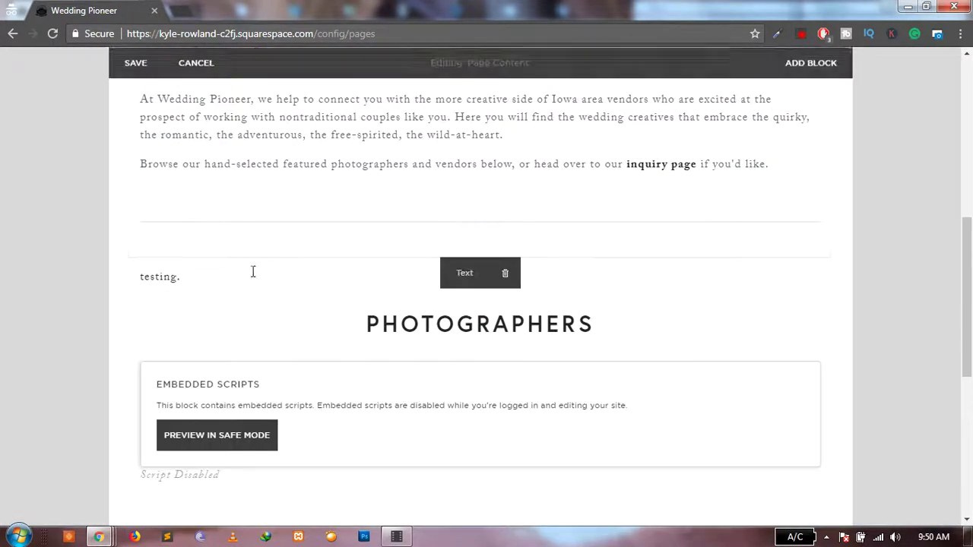
{"action": "triple_click", "coordinate": [237, 281]}
{"action": "key", "text": "BackSpace"}
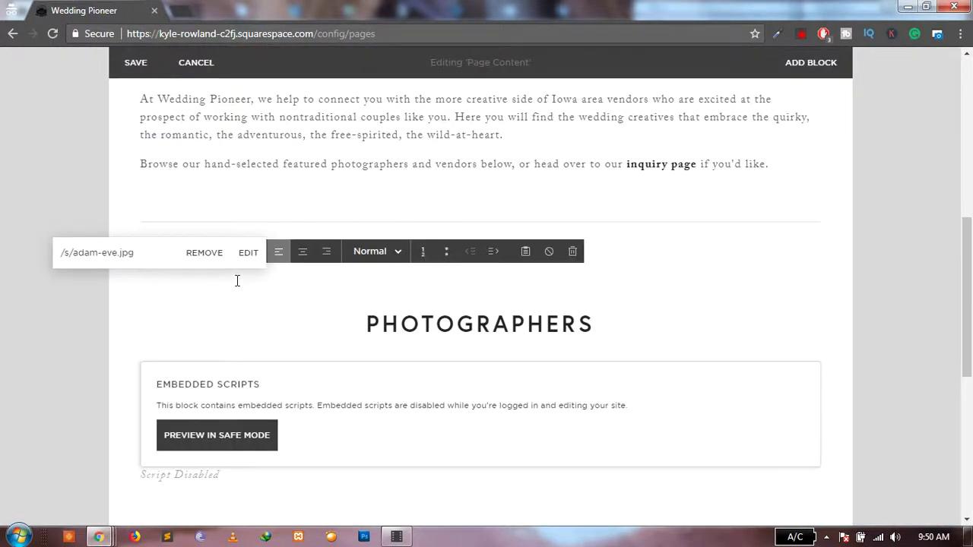
{"action": "key", "text": "BackSpace"}
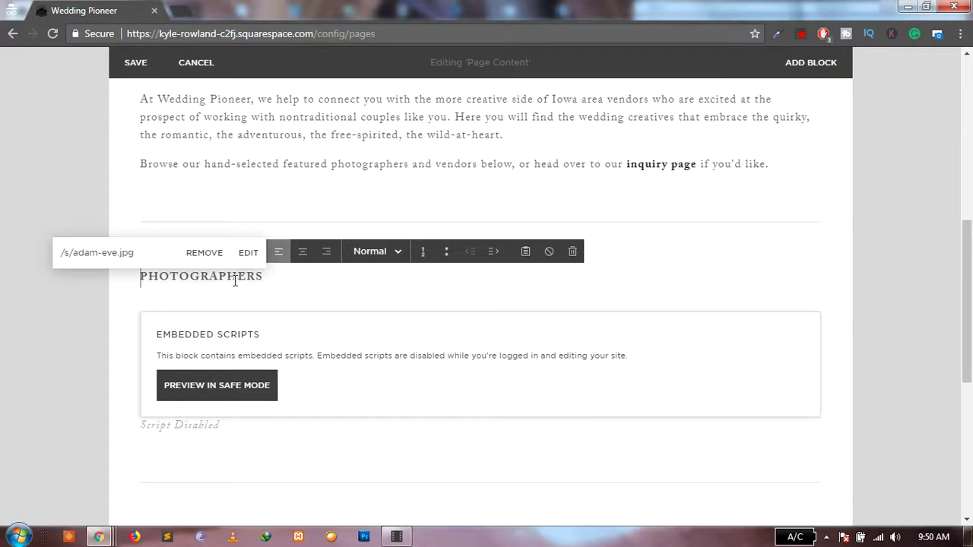
- Format PHOTOGRAPHERS as a centred Heading 1
{"action": "key", "text": "shift+End"}
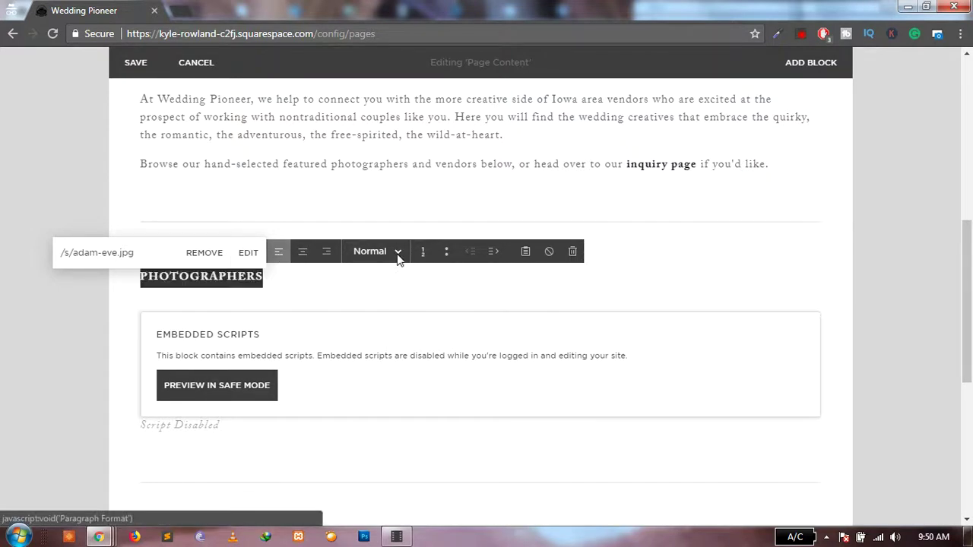
{"action": "left_click", "coordinate": [397, 257]}
{"action": "left_click", "coordinate": [393, 254]}
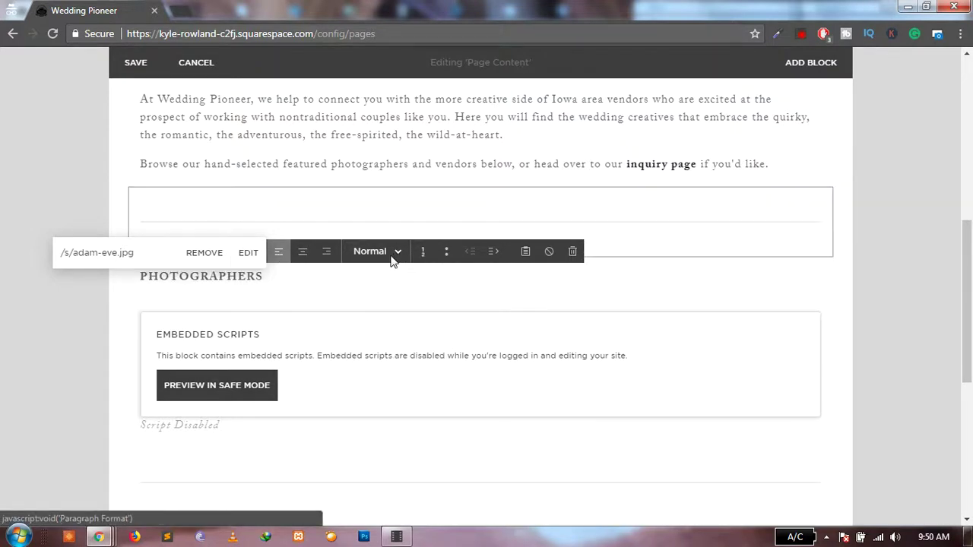
{"action": "left_click", "coordinate": [393, 260]}
{"action": "left_click", "coordinate": [433, 298]}
{"action": "left_click", "coordinate": [537, 282]}
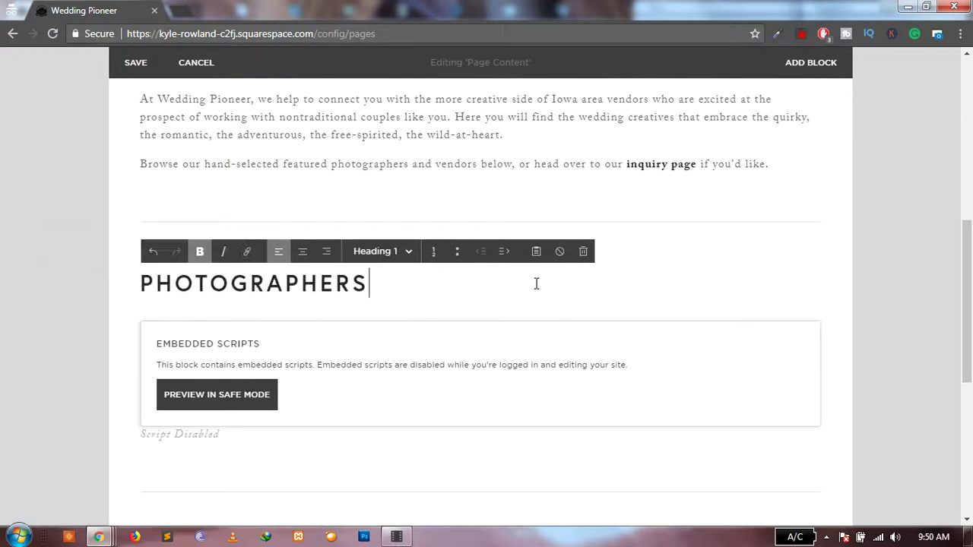
{"action": "left_click", "coordinate": [313, 256]}
{"action": "mouse_move", "coordinate": [400, 354]}
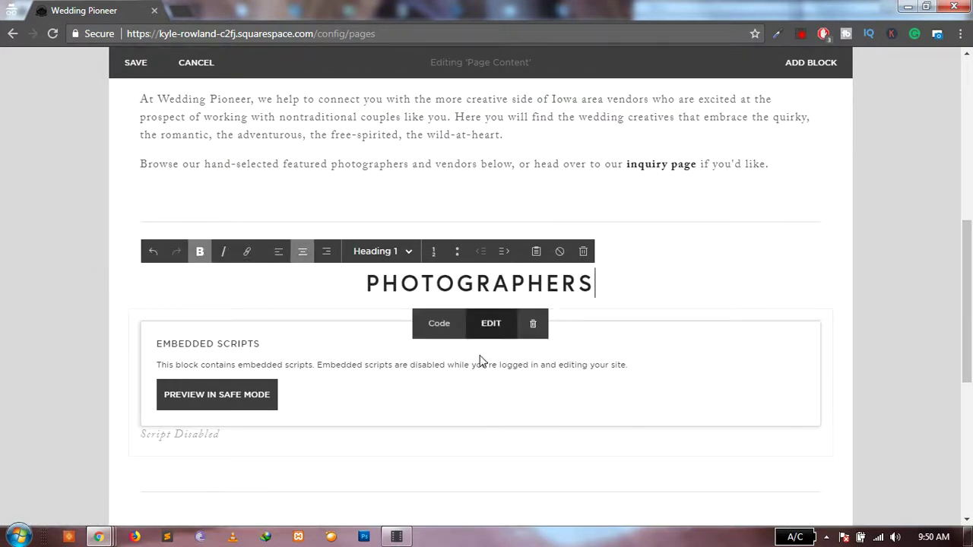
- Reopen the grid code and verify the first nxr entry is Adam Eve using /s/adam-eve.jpg
{"action": "left_click", "coordinate": [490, 327]}
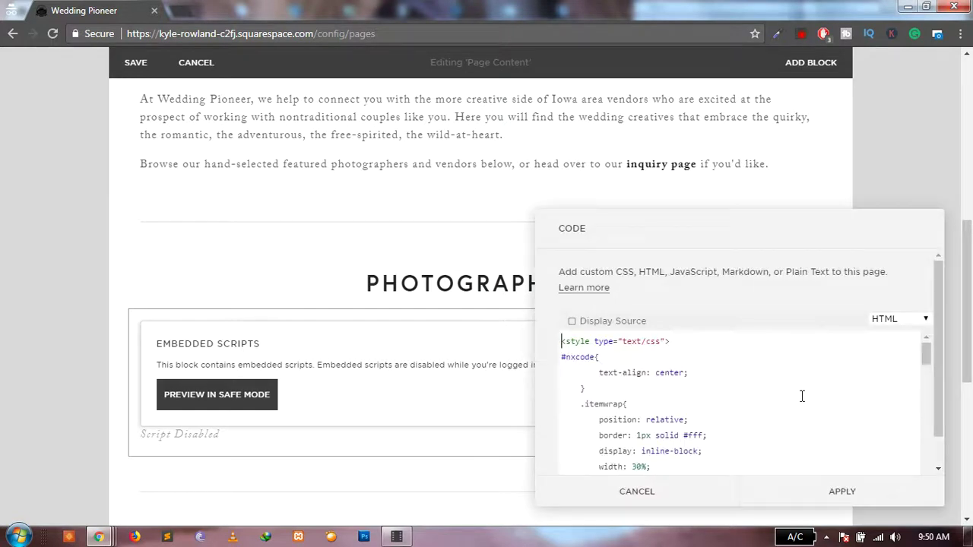
{"action": "left_click_drag", "start_coordinate": [756, 234], "coordinate": [492, 143]}
{"action": "left_click_drag", "start_coordinate": [665, 258], "coordinate": [666, 362]}
{"action": "left_click_drag", "start_coordinate": [346, 289], "coordinate": [390, 306]}
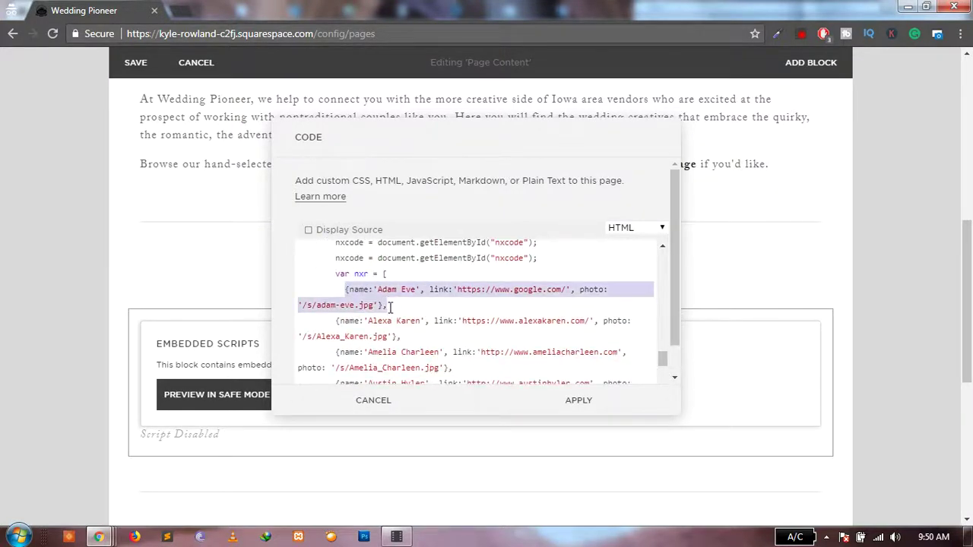
{"action": "left_click", "coordinate": [423, 344]}
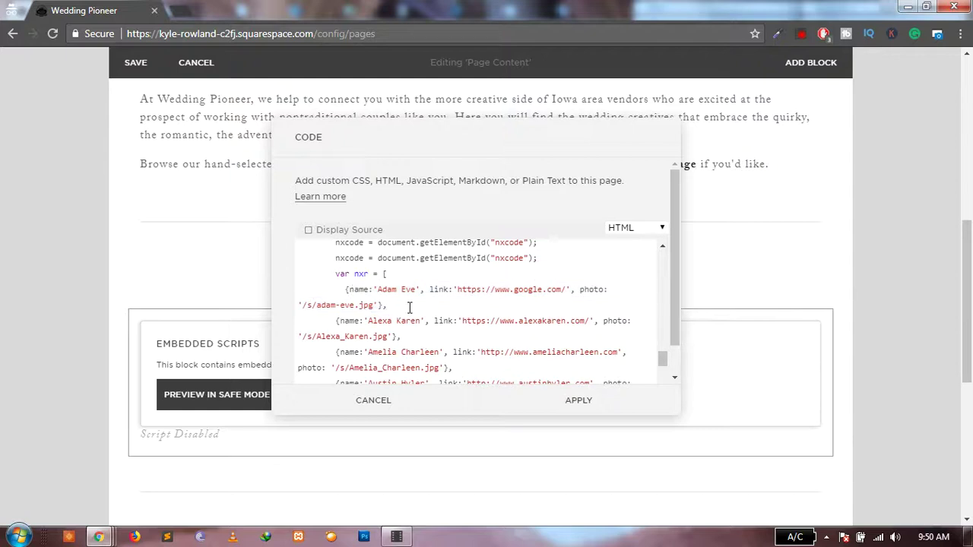
{"action": "key", "text": "alt+Tab"}
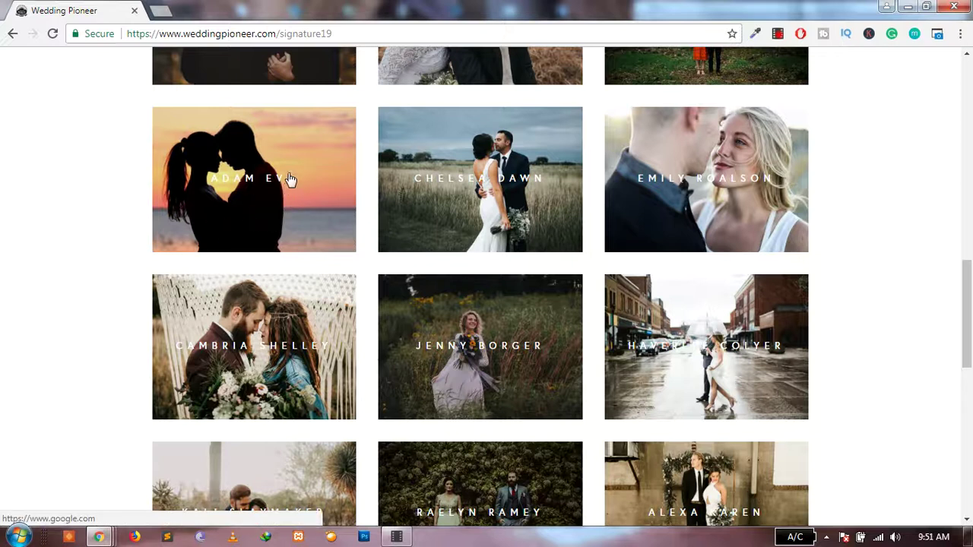
{"action": "key", "text": "alt+Tab"}
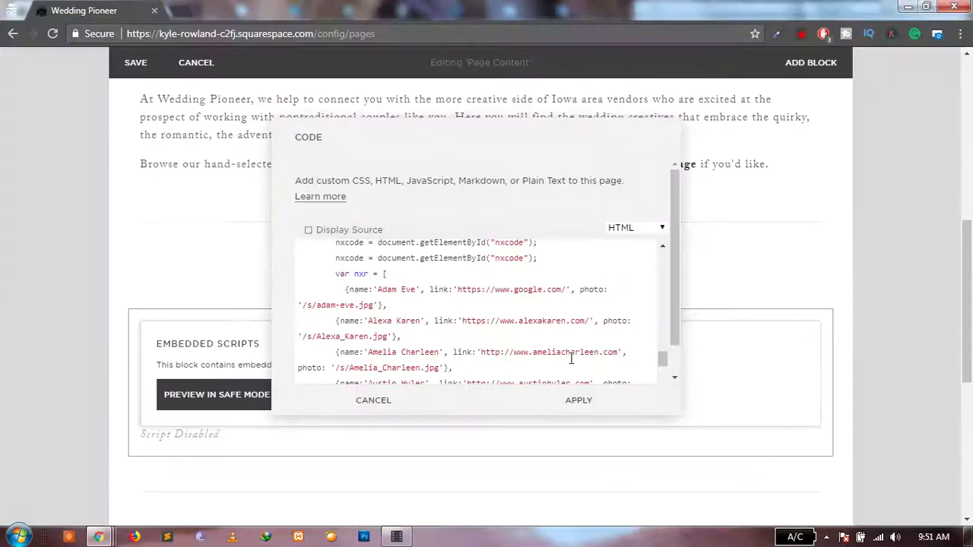
{"action": "scroll", "coordinate": [678, 342], "scroll_direction": "down", "scroll_amount": 1}
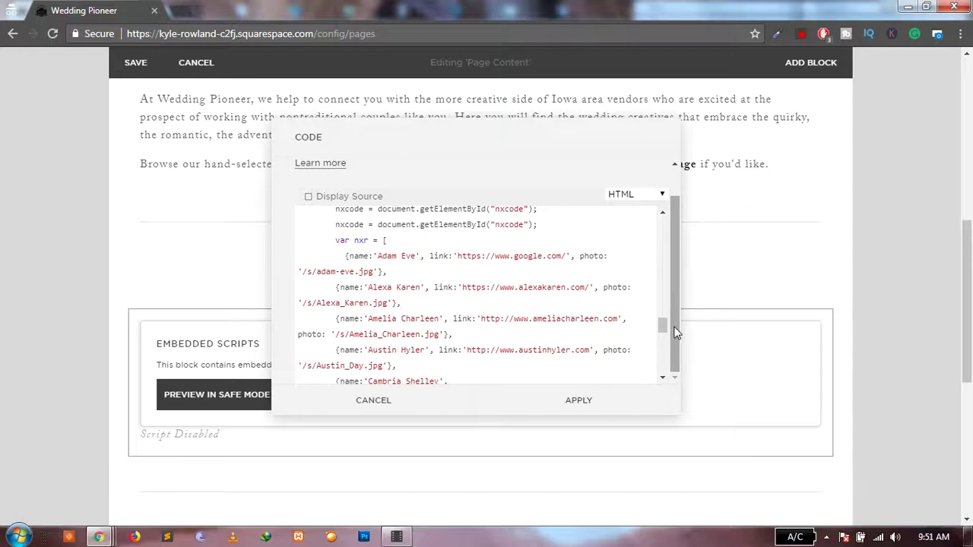
{"action": "scroll", "coordinate": [662, 329], "scroll_direction": "down", "scroll_amount": 2}
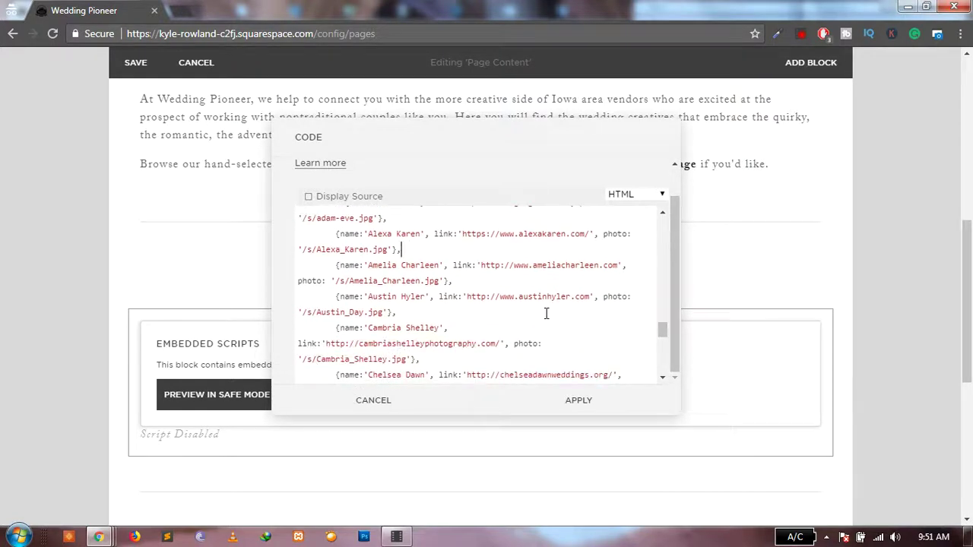
- Apply the grid code and scroll back up to the IOWA header
{"action": "left_click", "coordinate": [580, 398]}
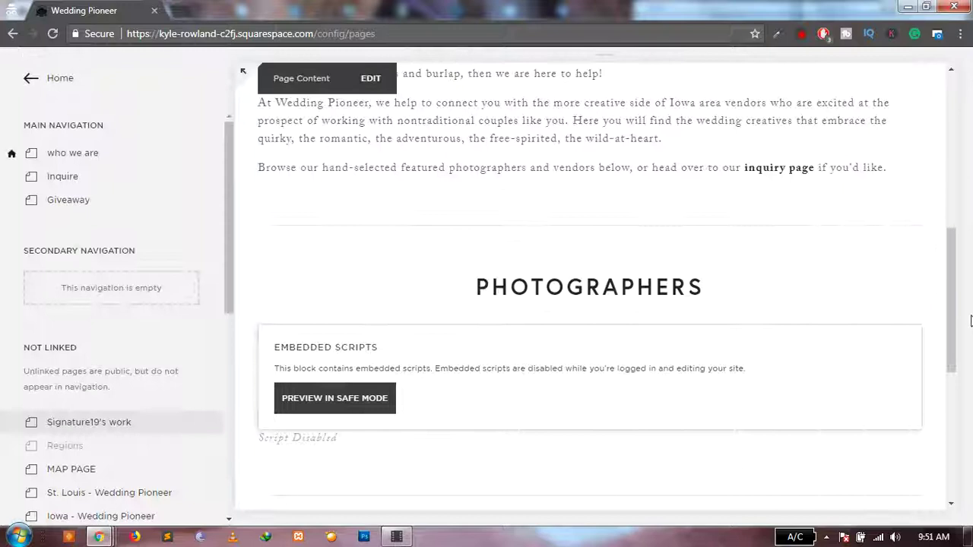
{"action": "left_click_drag", "start_coordinate": [956, 321], "coordinate": [951, 223]}
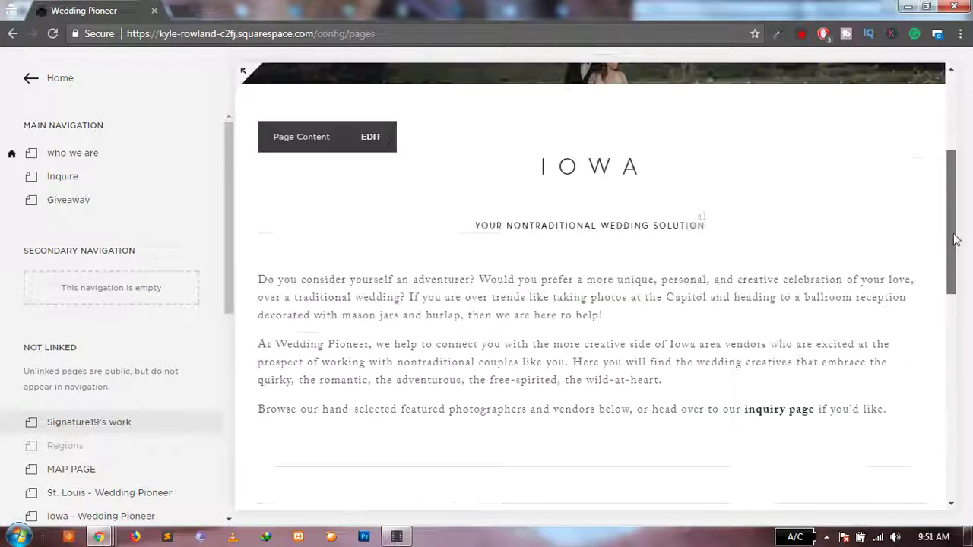